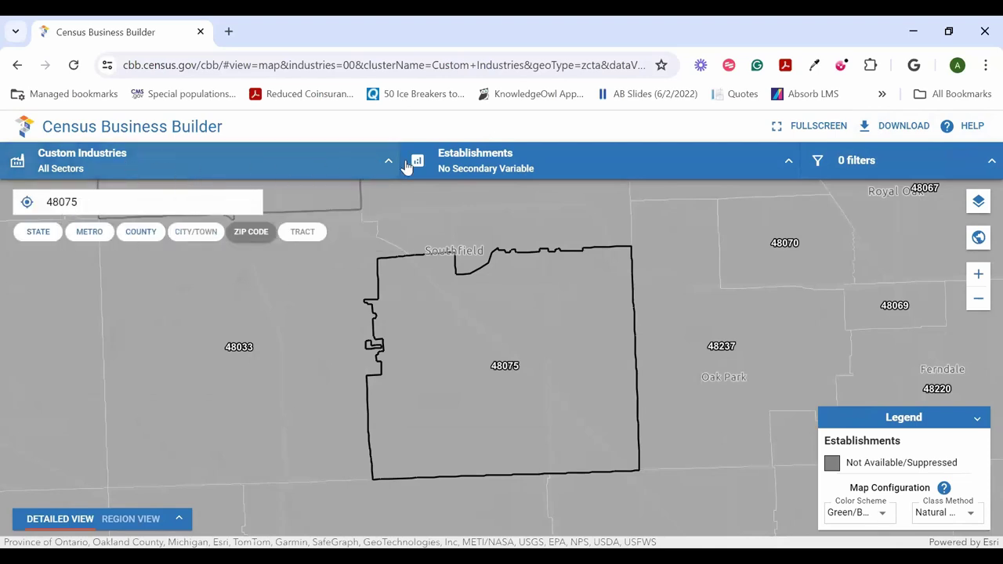
# Open the map variable settings and choose Consumers/Residents as the primary variable's category.
pyautogui.moveTo(69, 166)
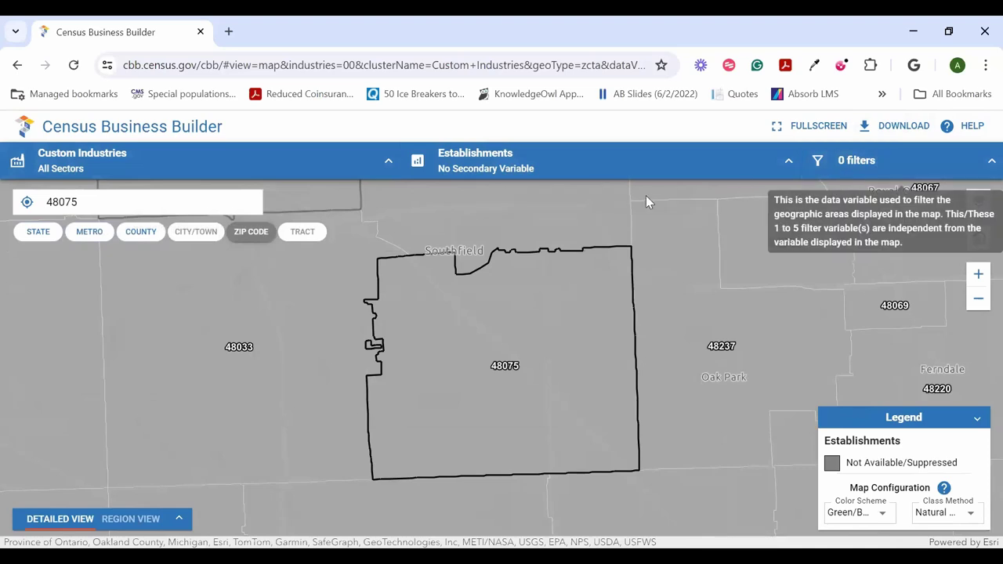
pyautogui.moveTo(165, 179)
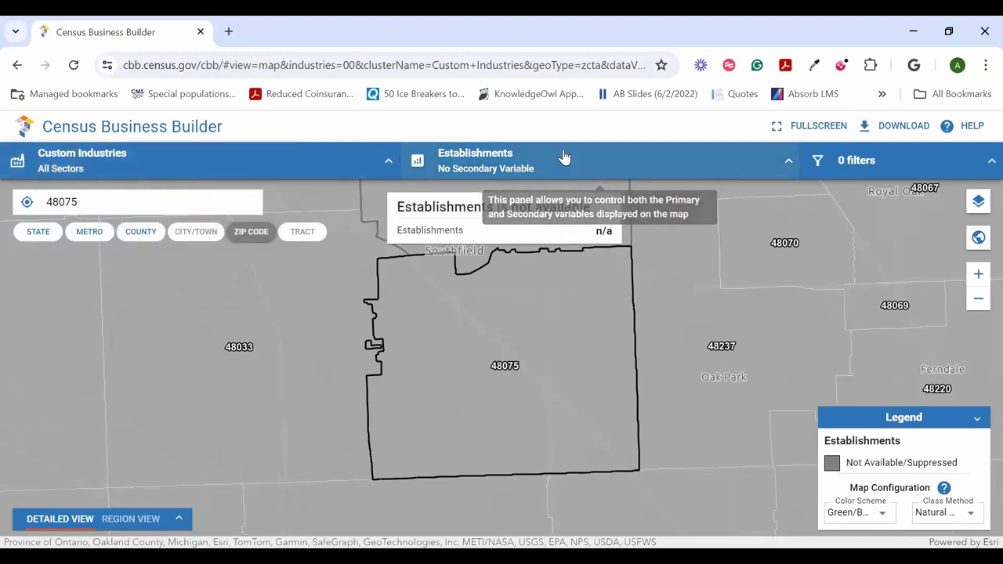
pyautogui.click(520, 162)
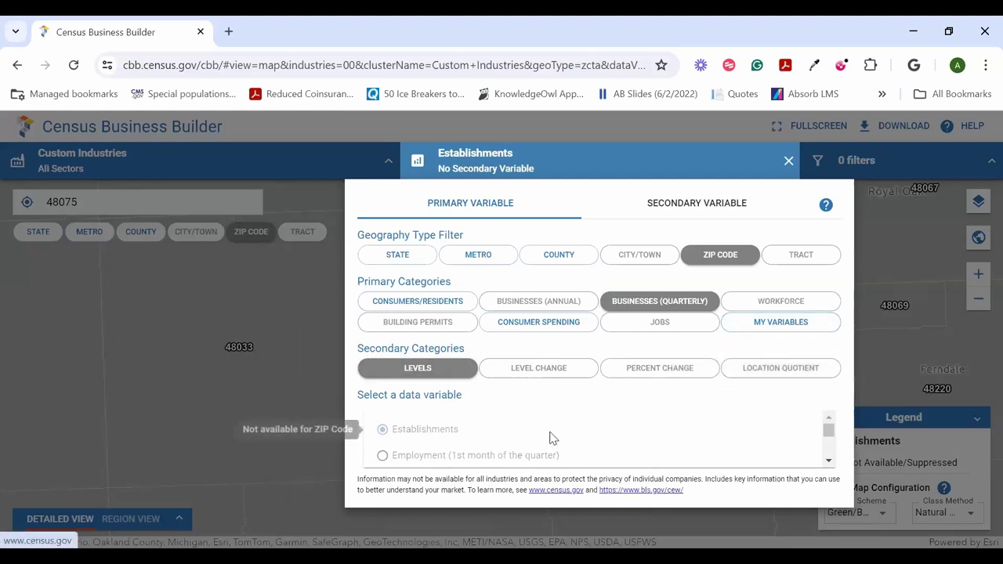
pyautogui.click(436, 302)
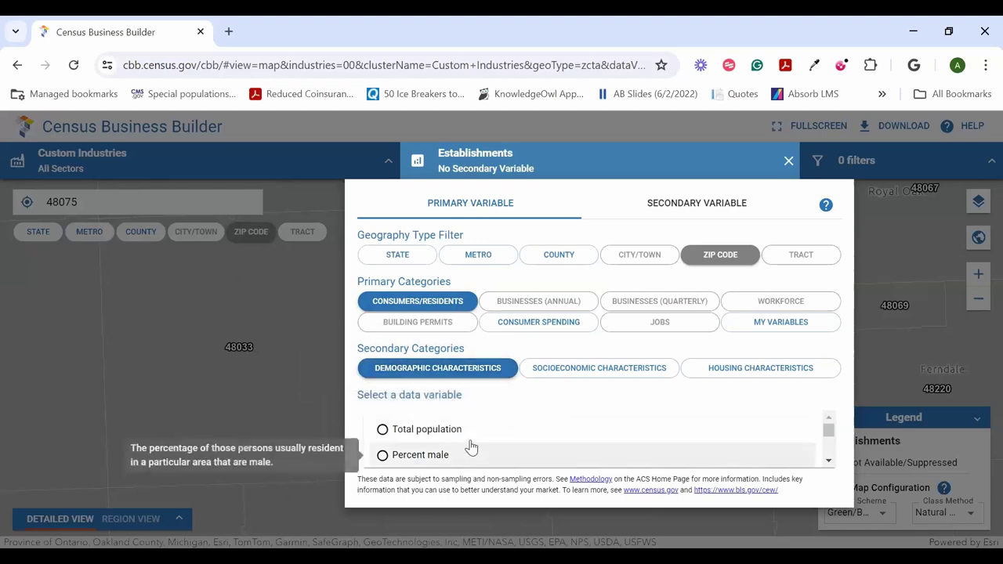
# Map Percent 65 years and over from the demographic characteristics as the primary variable and return to the map.
pyautogui.scroll(-1, 521, 444)
pyautogui.scroll(-1, 525, 440)
pyautogui.scroll(1, 525, 441)
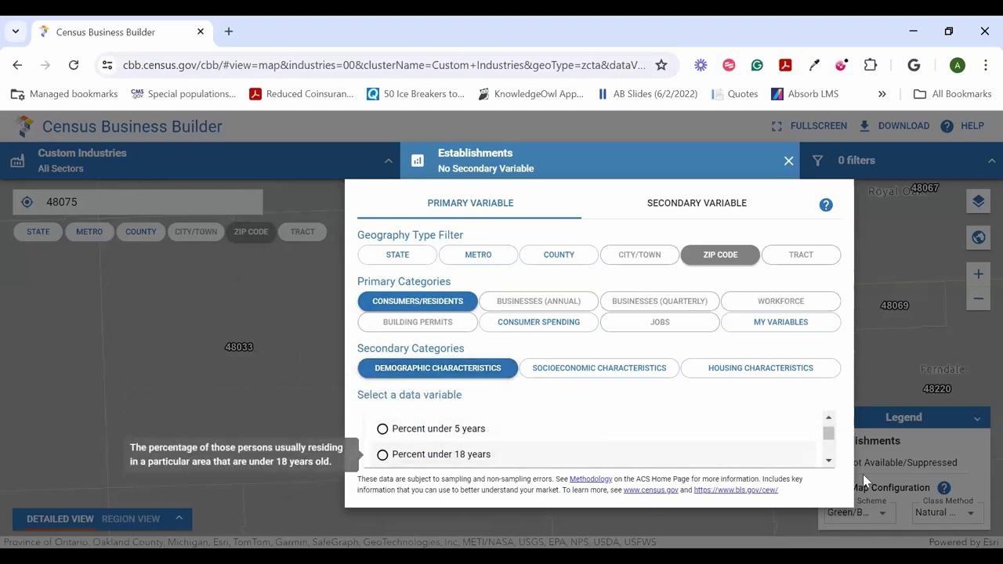
pyautogui.click(828, 461)
pyautogui.click(827, 463)
pyautogui.click(828, 463)
pyautogui.click(827, 463)
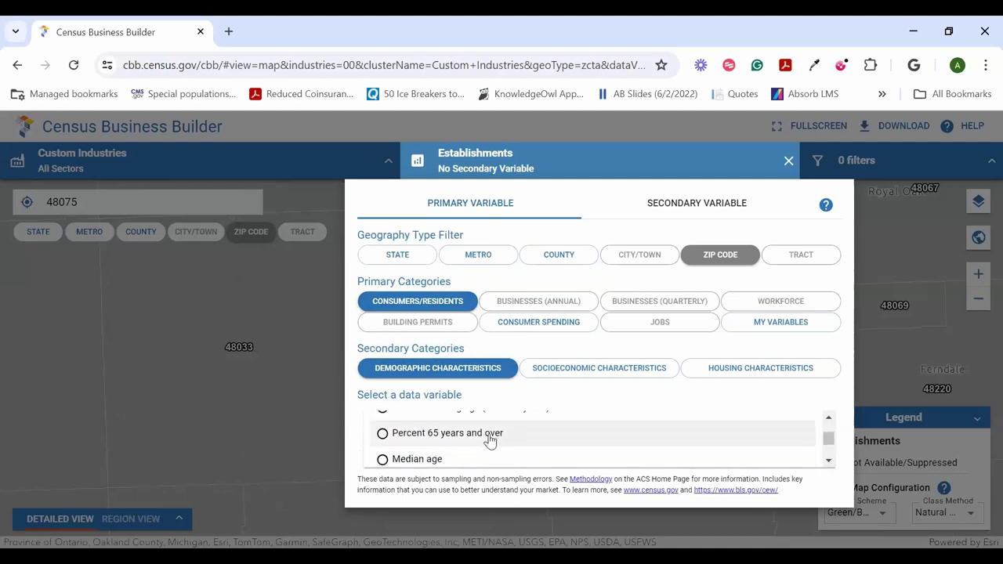
pyautogui.moveTo(478, 439)
pyautogui.click(419, 437)
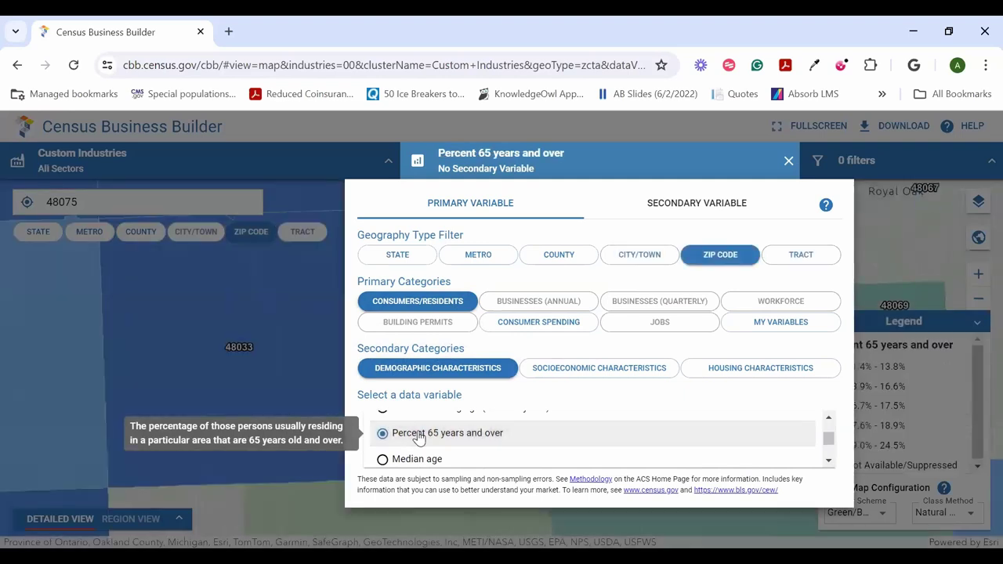
pyautogui.click(891, 220)
# Examine the share of residents 65 and over around Southfield by ZIP code and by city/town.
pyautogui.moveTo(586, 404)
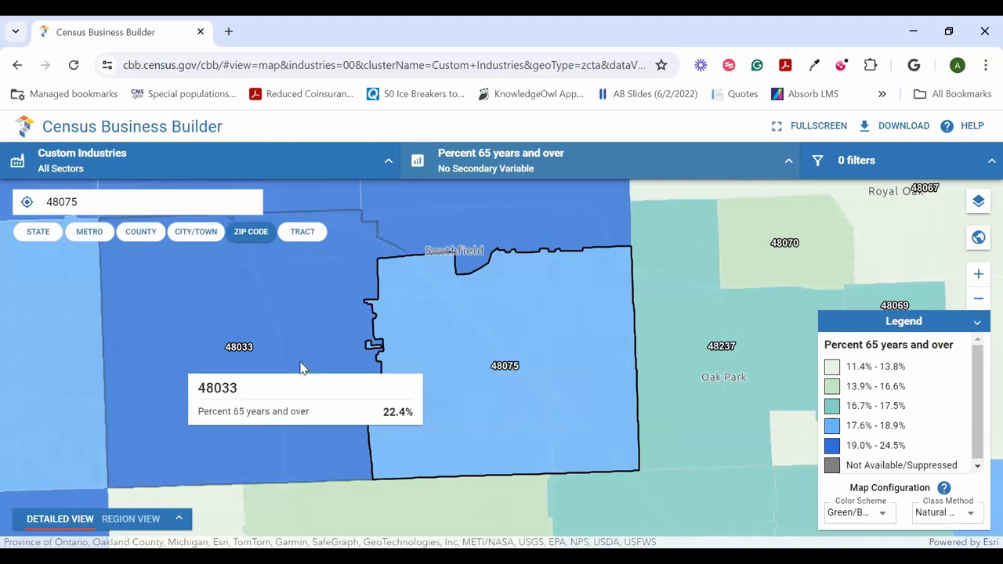
pyautogui.scroll(-1, 558, 367)
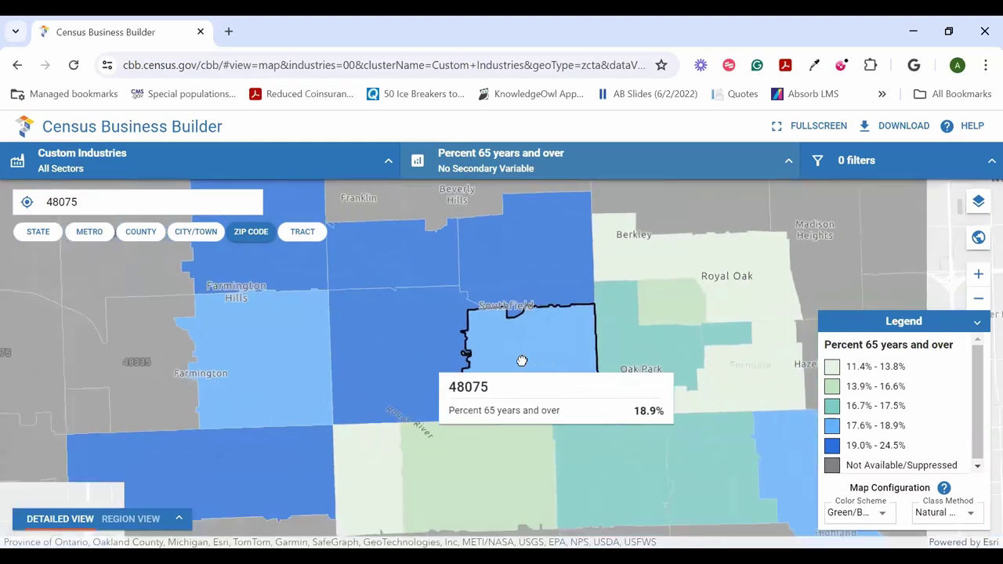
pyautogui.scroll(-1, 430, 363)
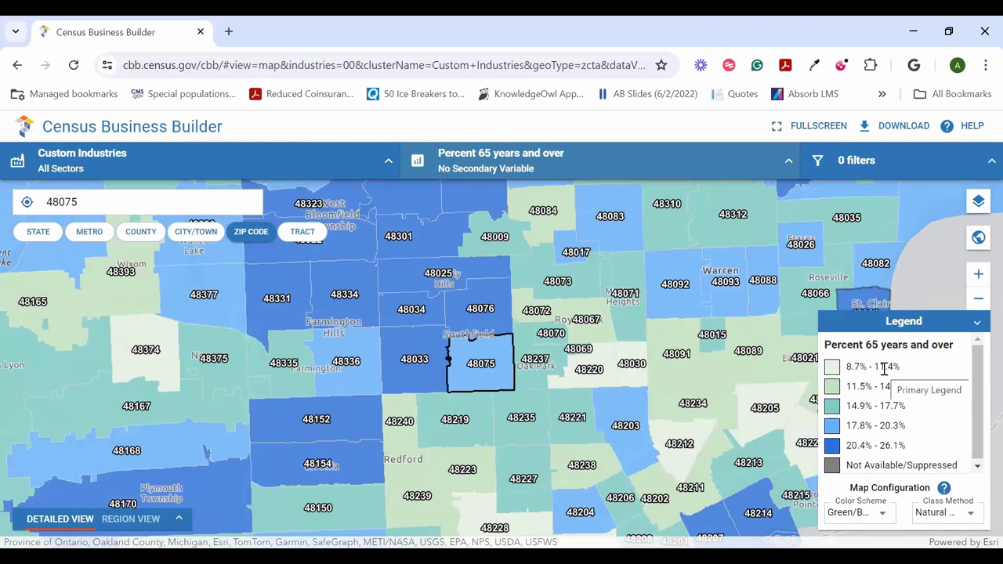
pyautogui.click(200, 235)
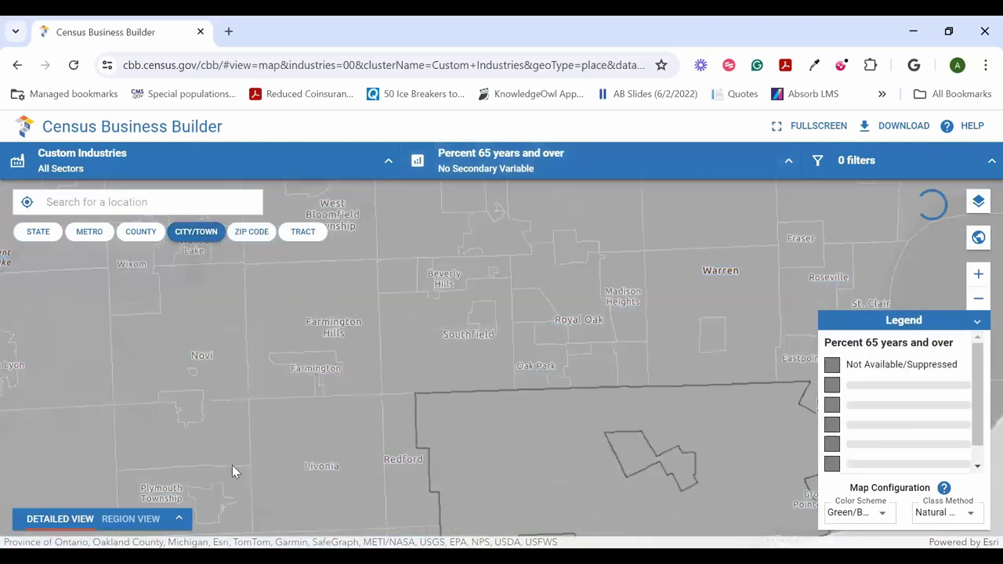
pyautogui.moveTo(486, 475)
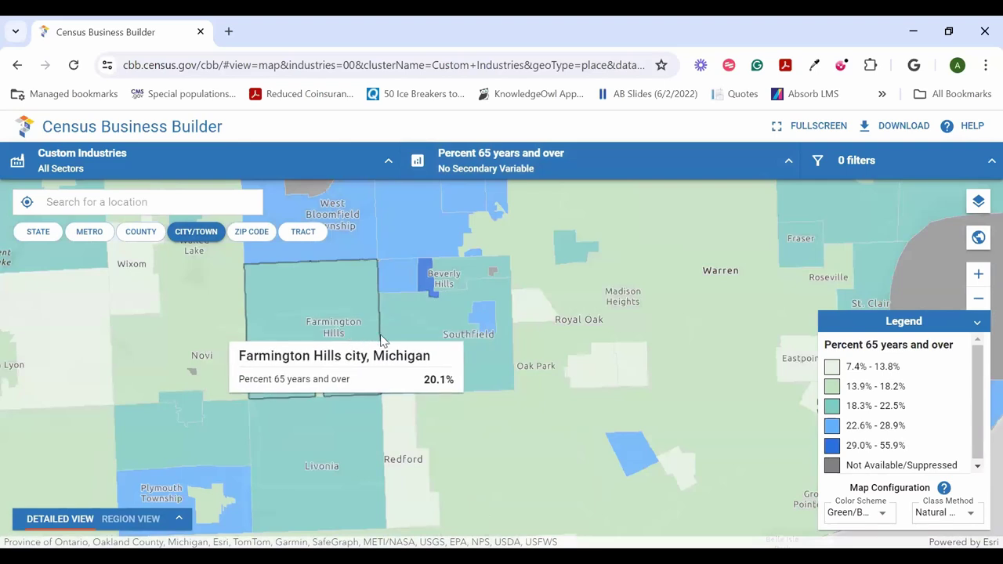
pyautogui.moveTo(433, 361)
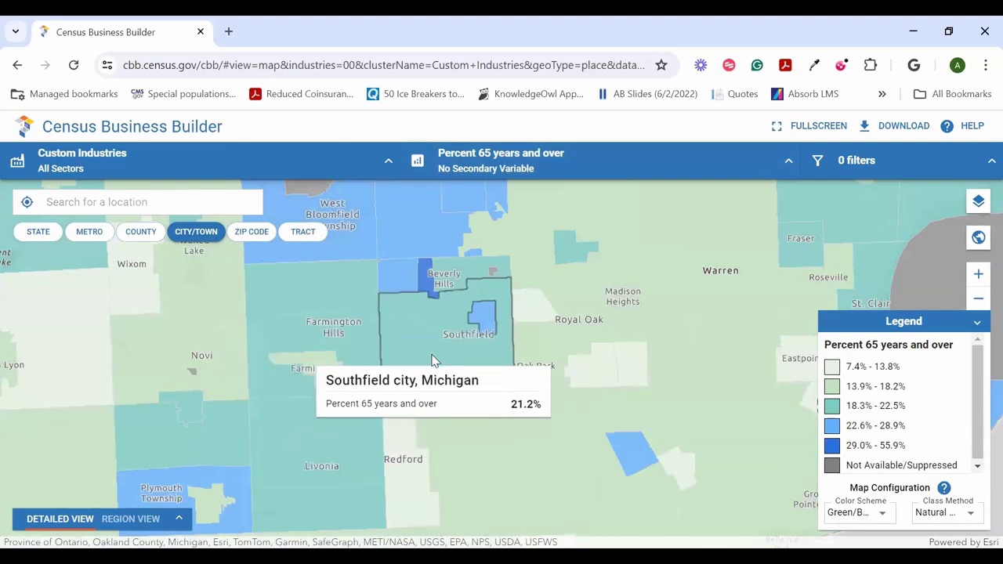
pyautogui.moveTo(435, 274)
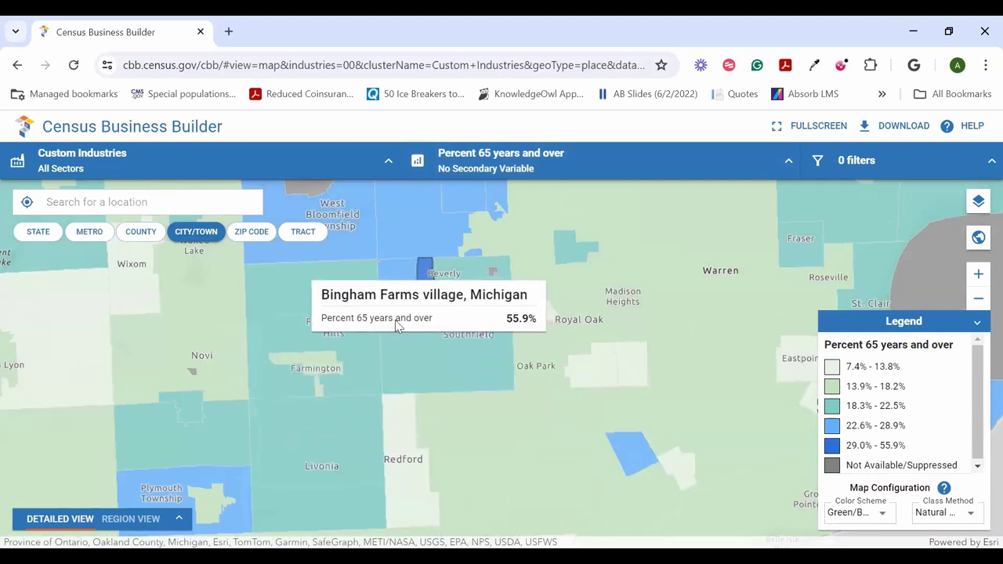
pyautogui.moveTo(627, 420)
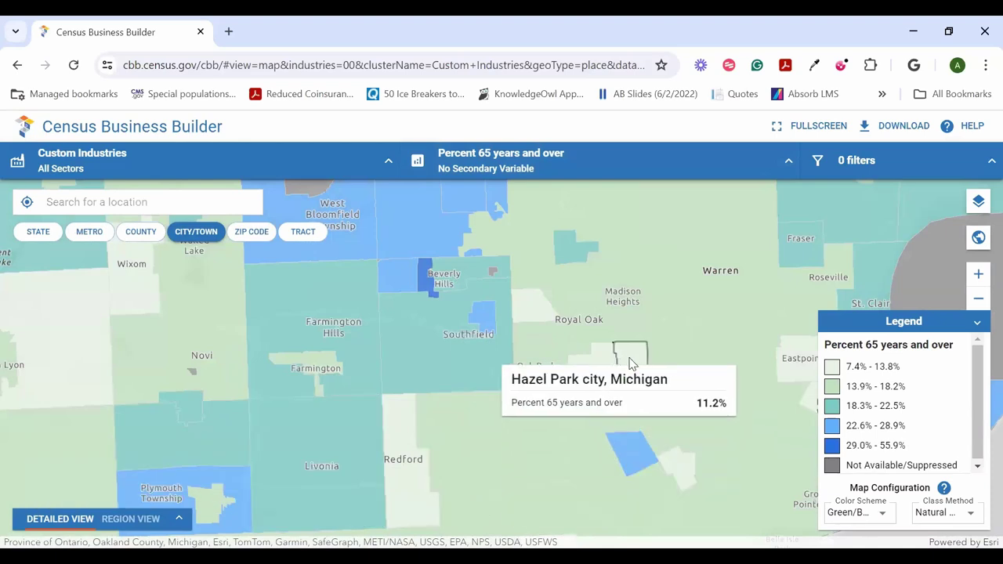
pyautogui.moveTo(636, 317)
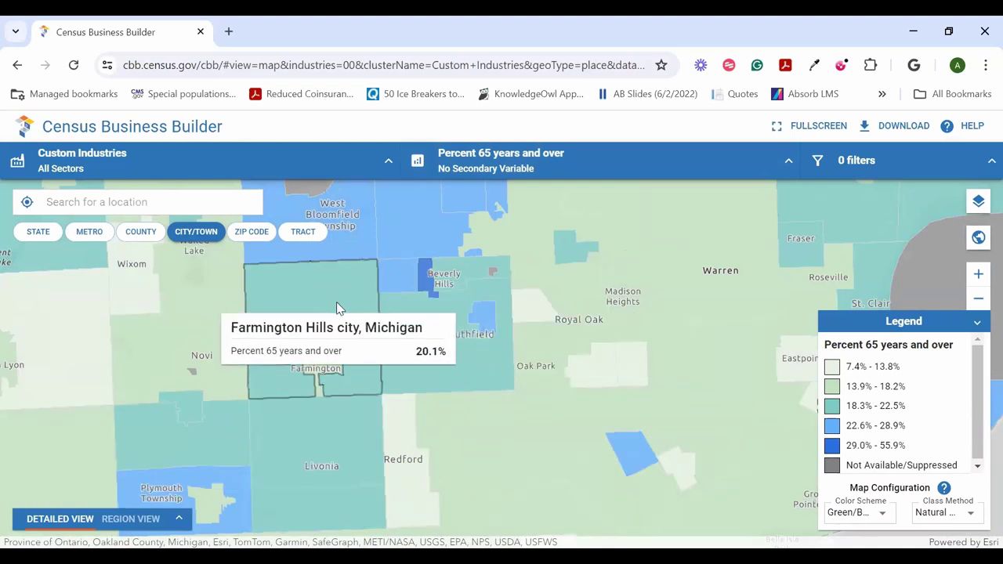
pyautogui.moveTo(276, 256)
# Show the 65-and-over percentages by census tract and examine the tracts in Southfield up close.
pyautogui.click(303, 234)
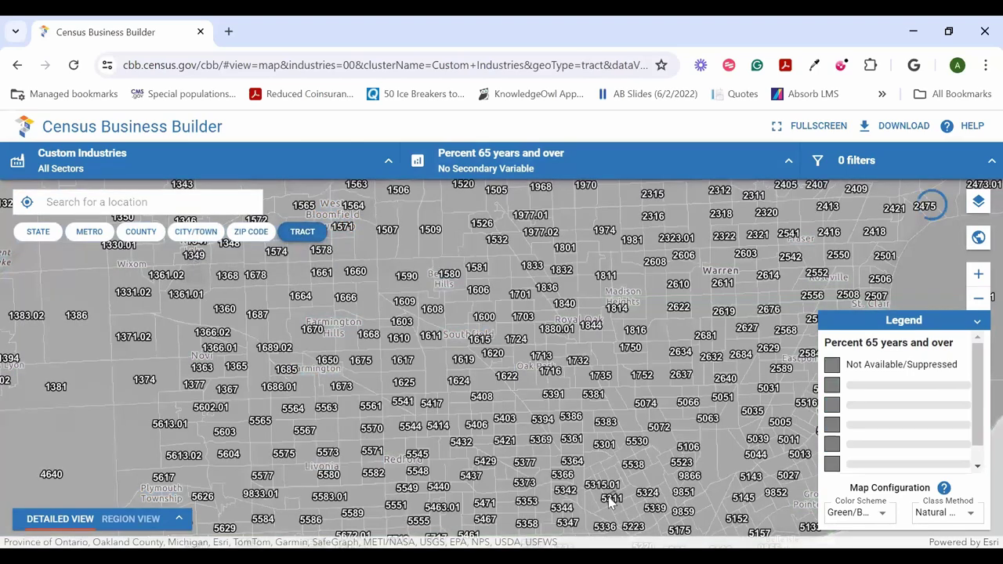
pyautogui.moveTo(423, 358)
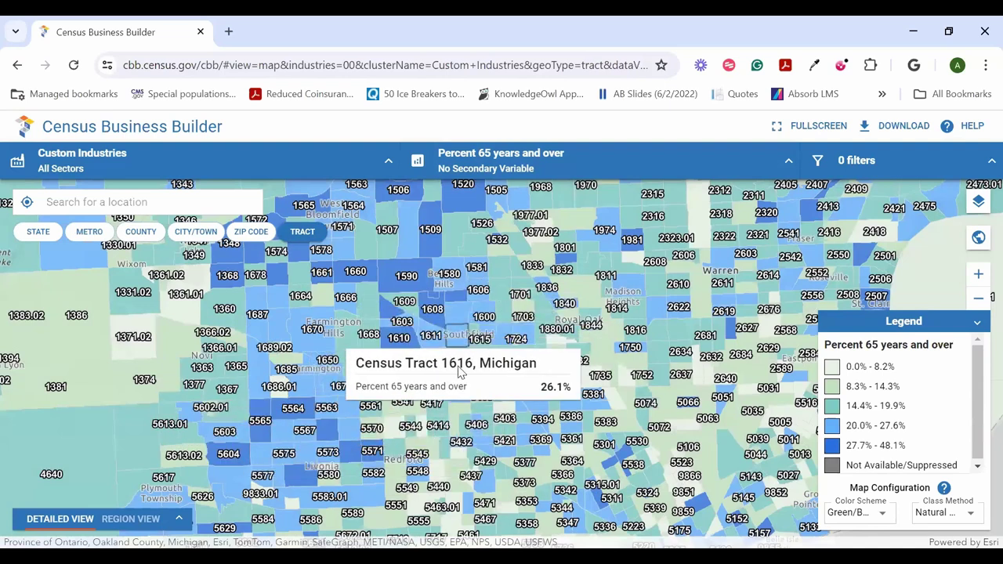
pyautogui.scroll(1, 468, 329)
pyautogui.scroll(3, 468, 330)
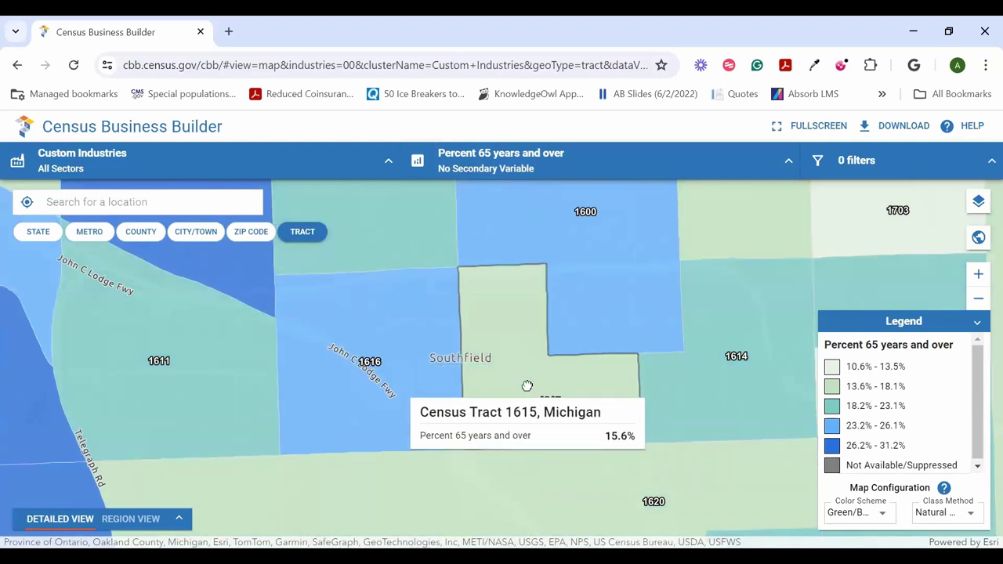
pyautogui.scroll(1, 526, 384)
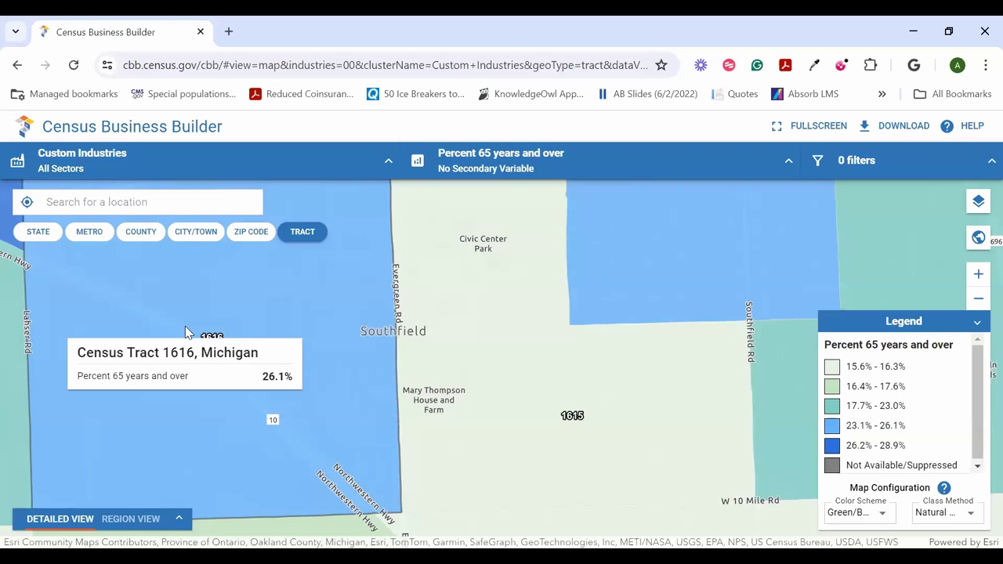
# Start a new tract-level map filter under Consumers/Residents with Socioeconomic Characteristics as the secondary category.
pyautogui.click(859, 163)
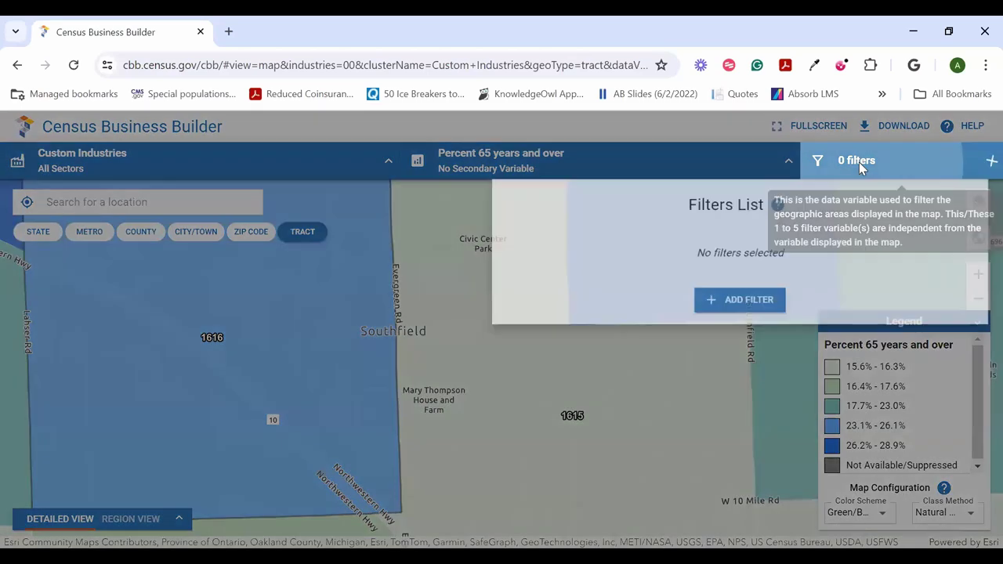
pyautogui.click(732, 311)
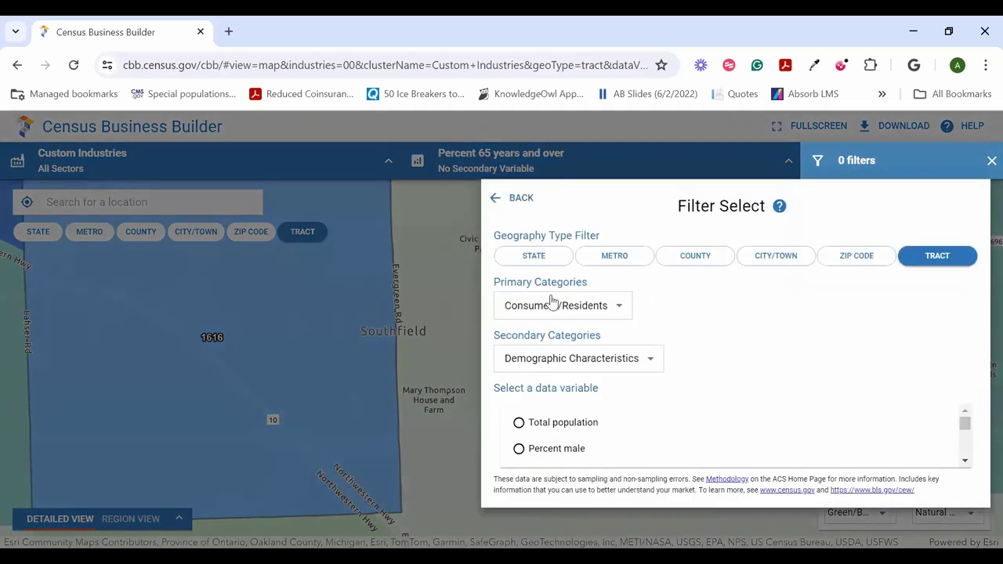
pyautogui.moveTo(597, 307)
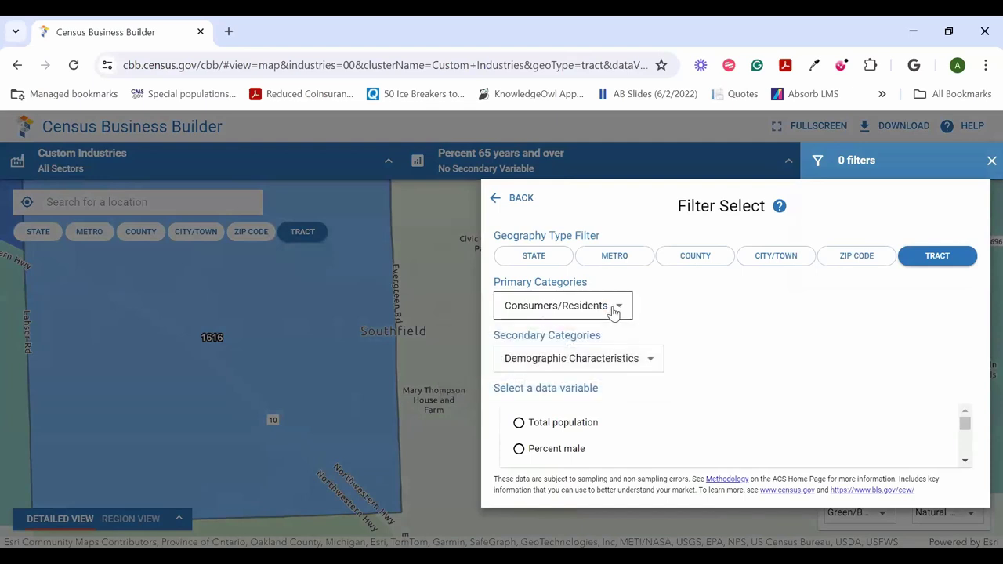
pyautogui.click(578, 362)
pyautogui.moveTo(579, 424)
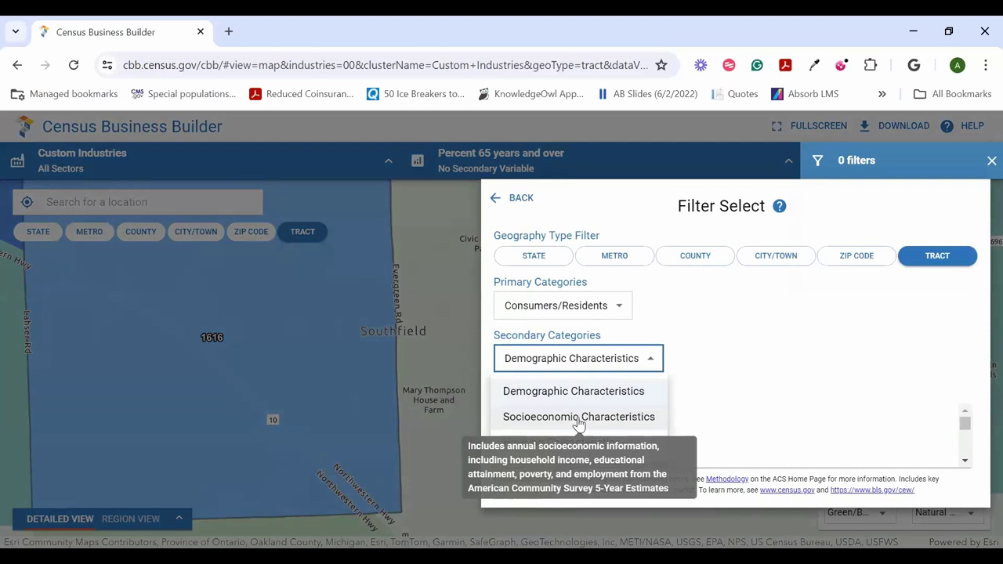
pyautogui.click(579, 420)
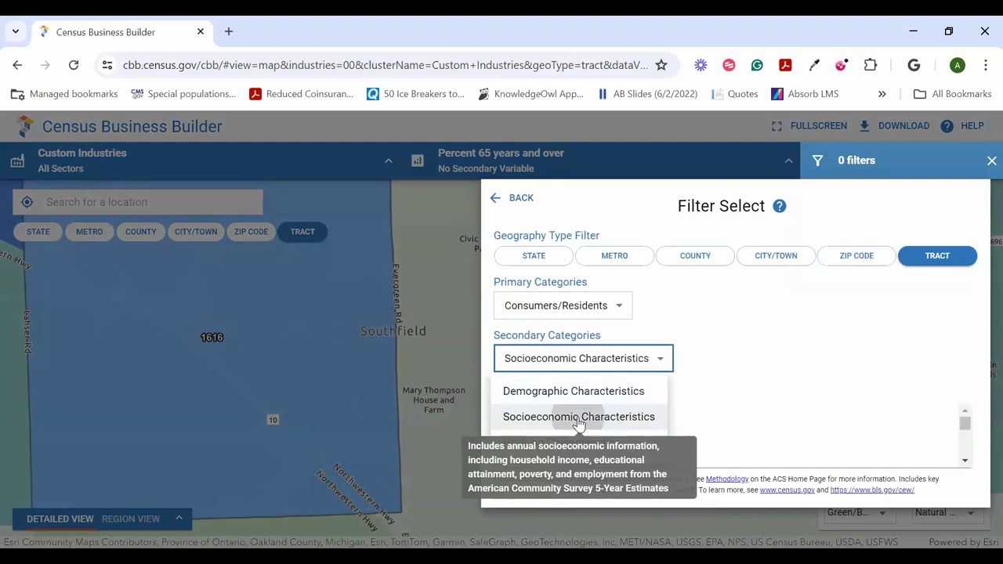
# Choose Percent with health coverage as the filter's data variable and bring up its range settings.
pyautogui.scroll(-2, 627, 427)
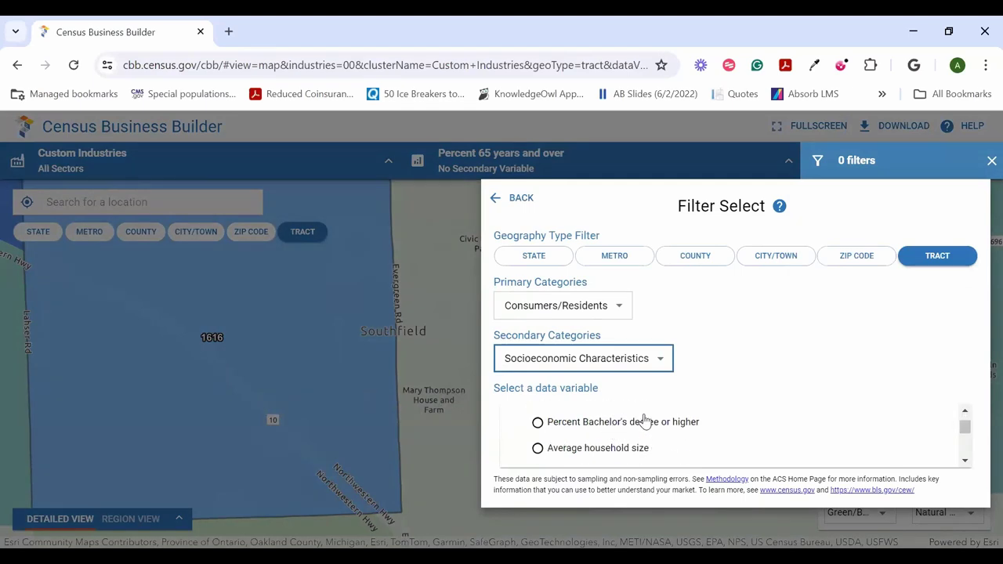
pyautogui.scroll(3, 784, 436)
pyautogui.click(965, 462)
pyautogui.click(964, 461)
pyautogui.click(965, 462)
pyautogui.click(965, 462)
pyautogui.click(965, 462)
pyautogui.click(965, 462)
pyautogui.click(965, 461)
pyautogui.click(965, 462)
pyautogui.click(964, 462)
pyautogui.click(964, 462)
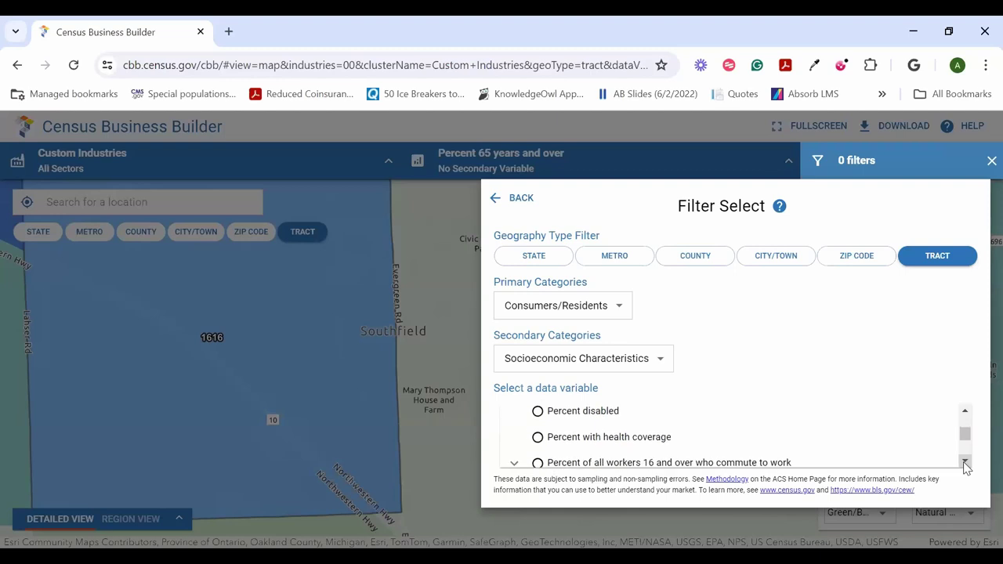
pyautogui.click(625, 438)
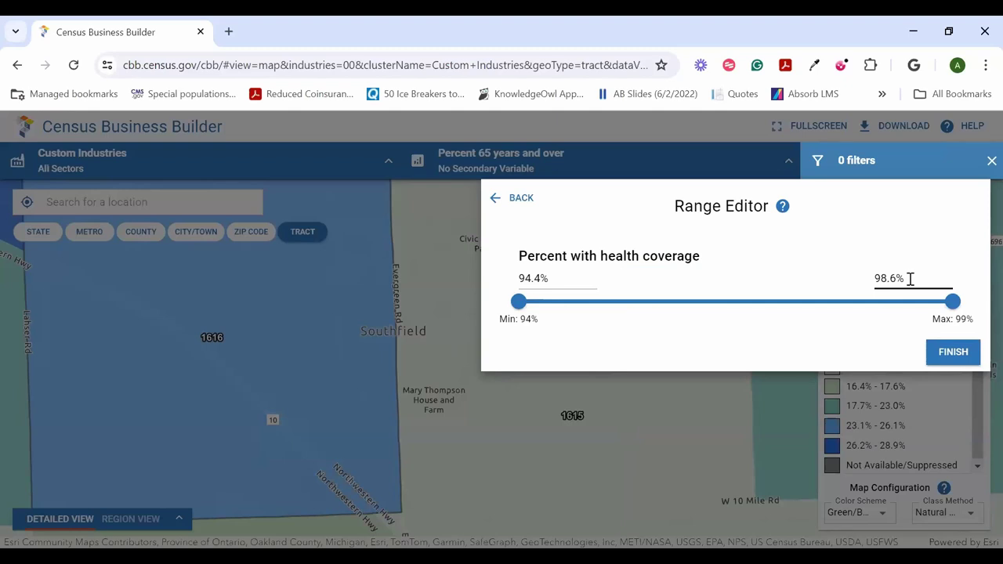
# Limit the health coverage filter to a maximum of 95.2%, finish it and return to the map.
pyautogui.moveTo(950, 304); pyautogui.dragTo(606, 319)
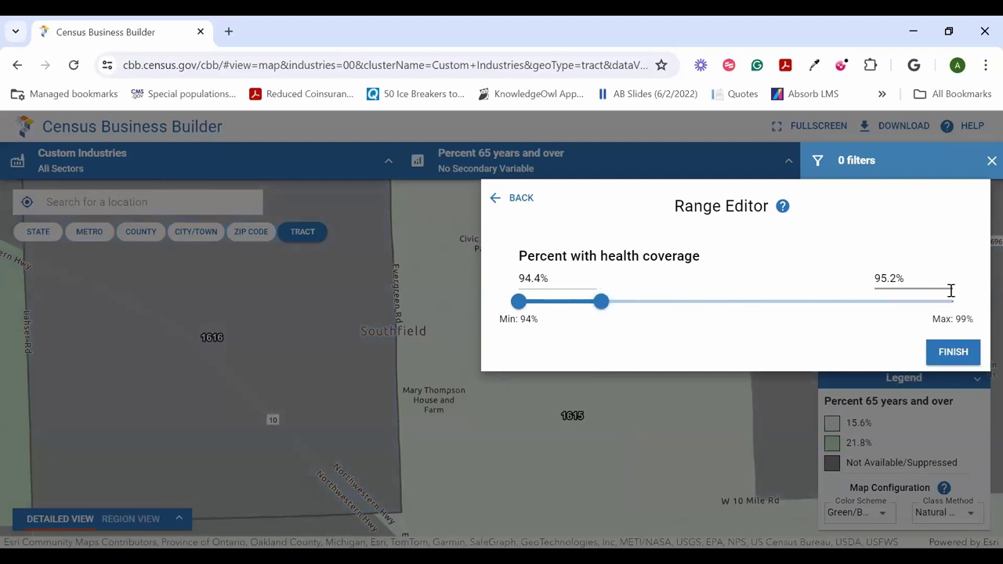
pyautogui.click(953, 352)
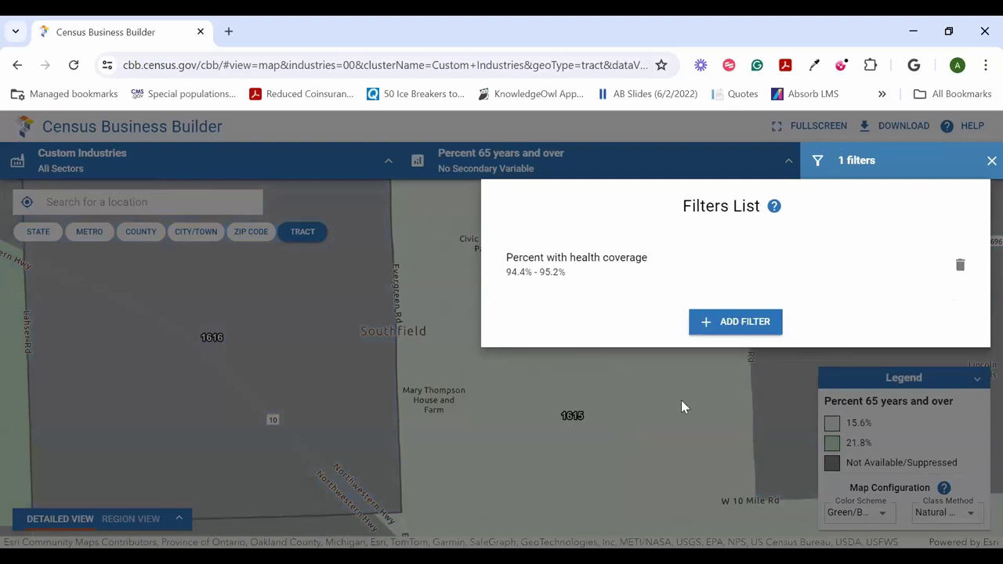
pyautogui.click(671, 419)
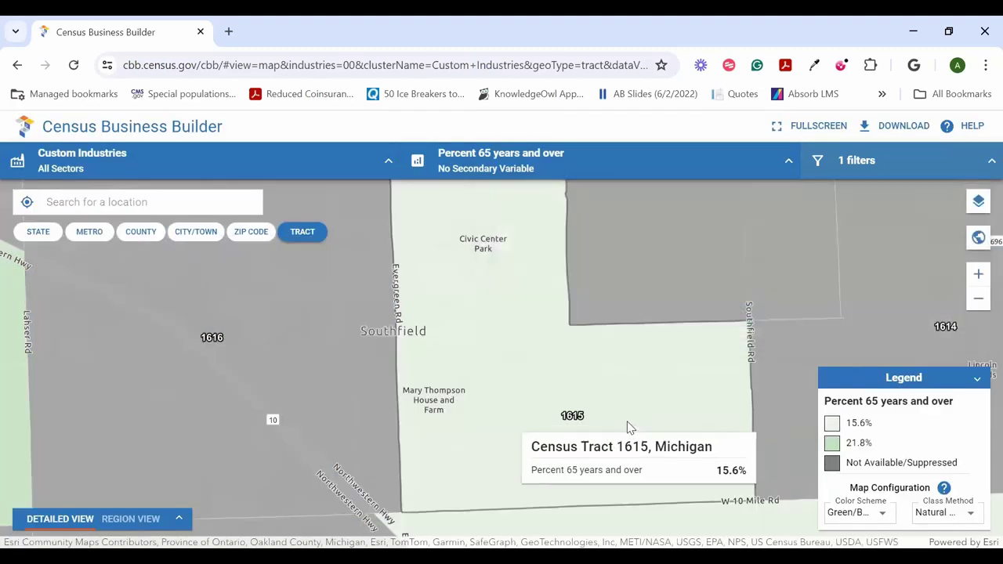
# Review the filtered tracts across the wider Southfield area and switch the map to city/town level.
pyautogui.scroll(-1, 641, 414)
pyautogui.scroll(-1, 641, 414)
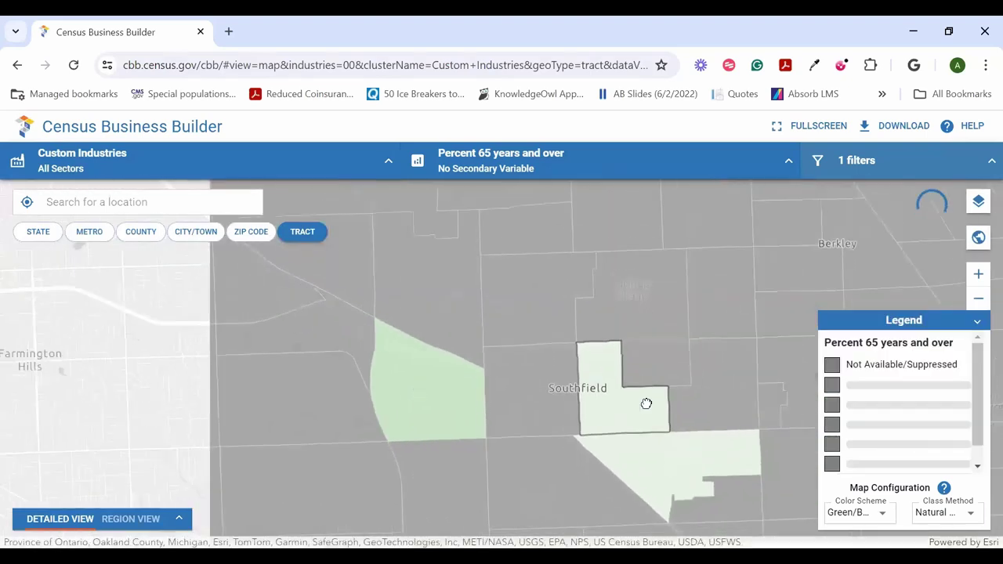
pyautogui.scroll(-1, 668, 386)
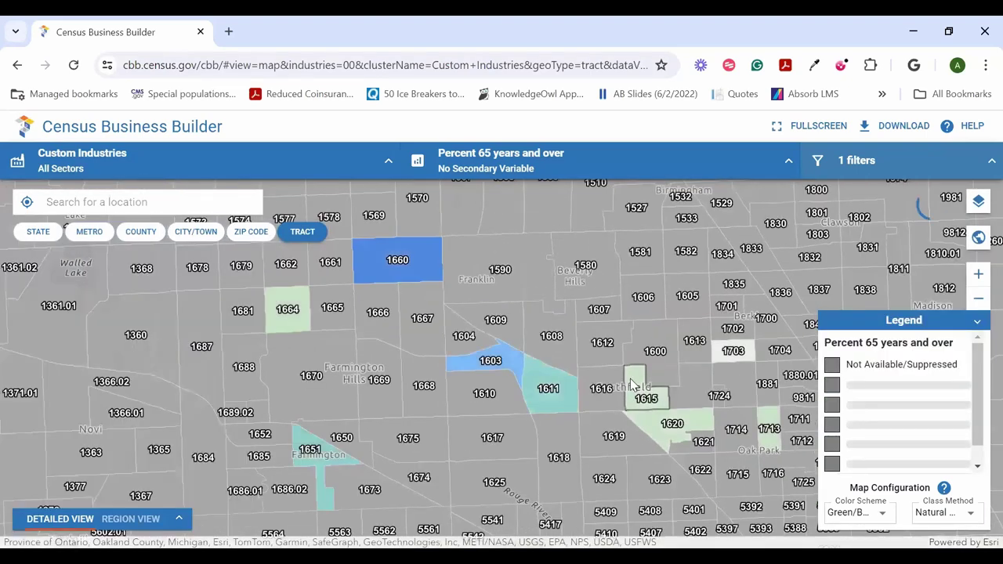
pyautogui.moveTo(633, 437)
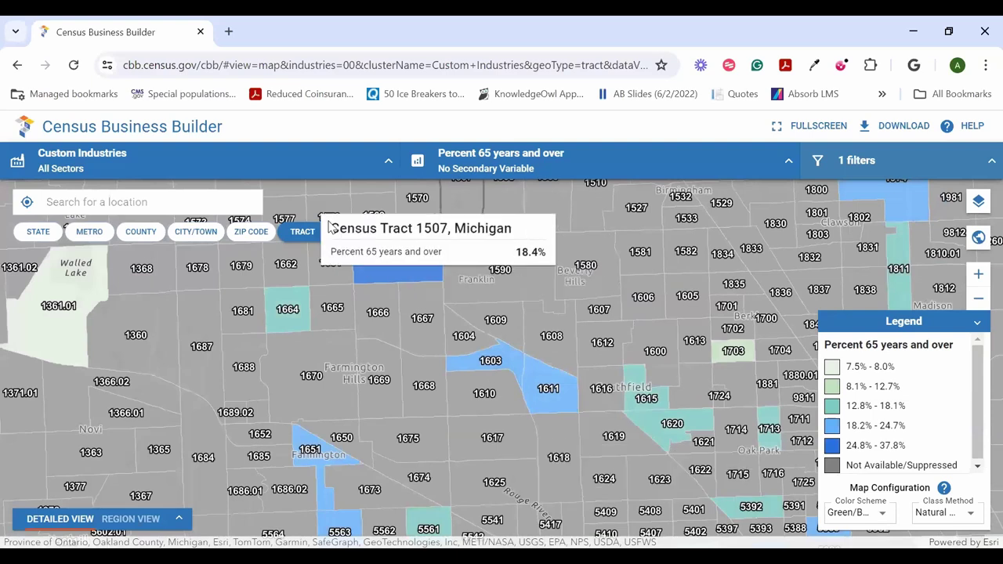
pyautogui.click(196, 232)
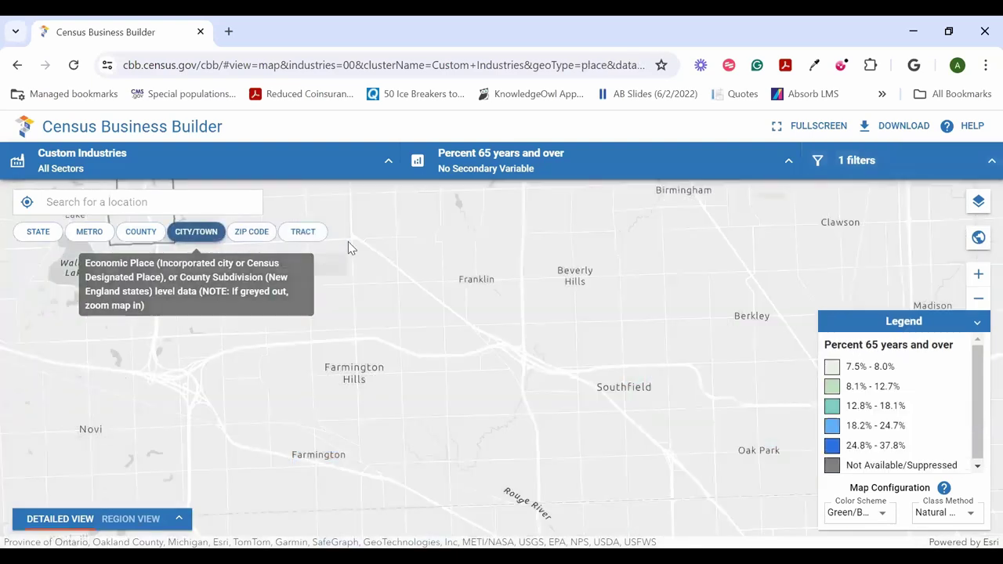
# Check the filtered Southfield area by ZIP code, and return the map to tract level.
pyautogui.moveTo(508, 406)
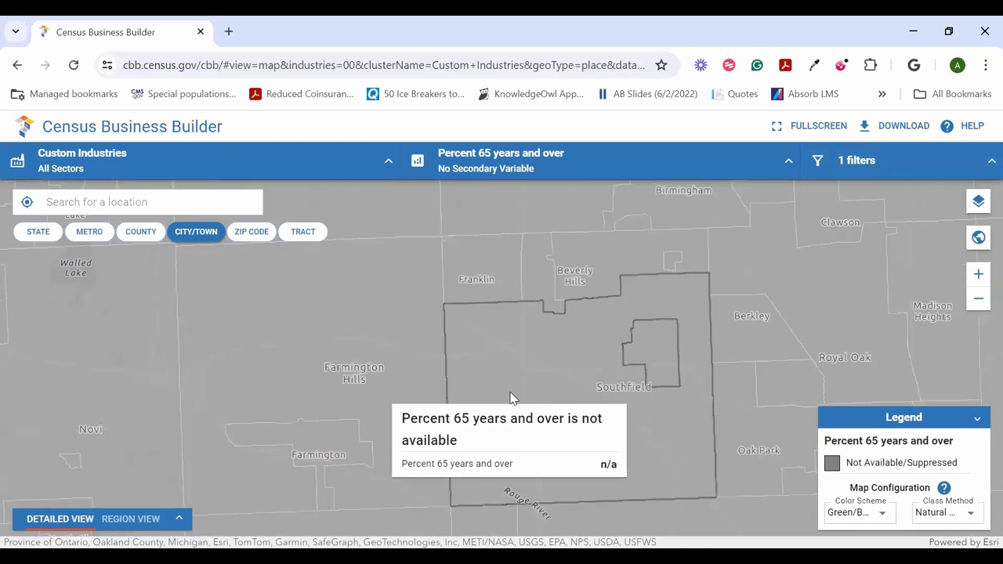
pyautogui.click(240, 236)
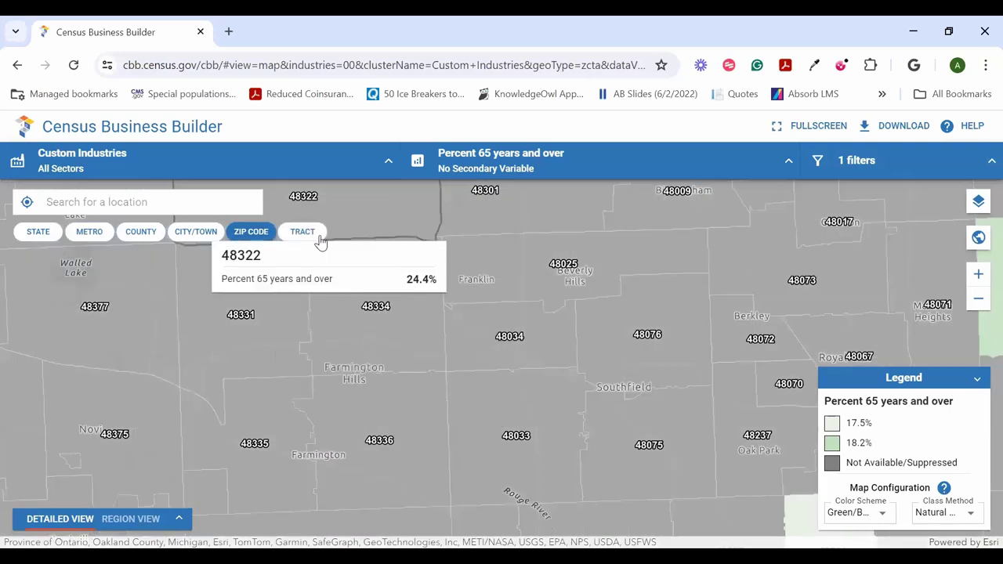
pyautogui.click(303, 233)
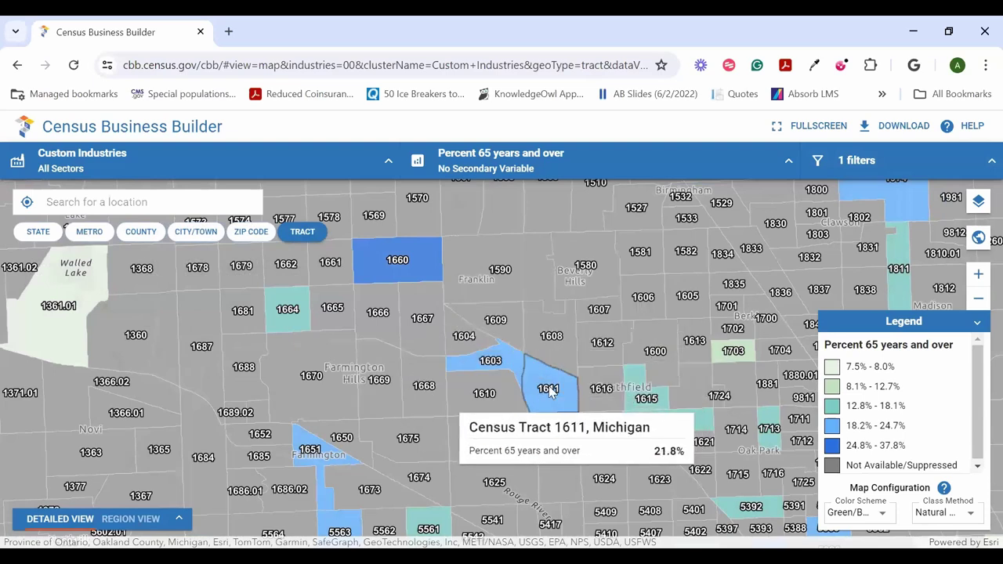
# View the detailed data for Census Tract 1603 and Census Tract 1608 near Southfield, and collapse the details.
pyautogui.scroll(1, 549, 385)
pyautogui.scroll(1, 551, 417)
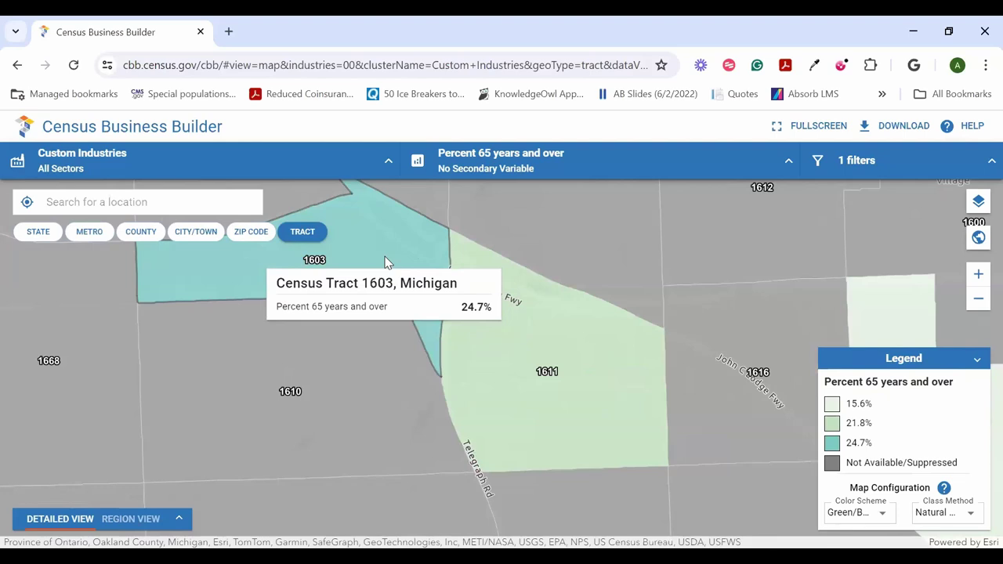
pyautogui.click(363, 245)
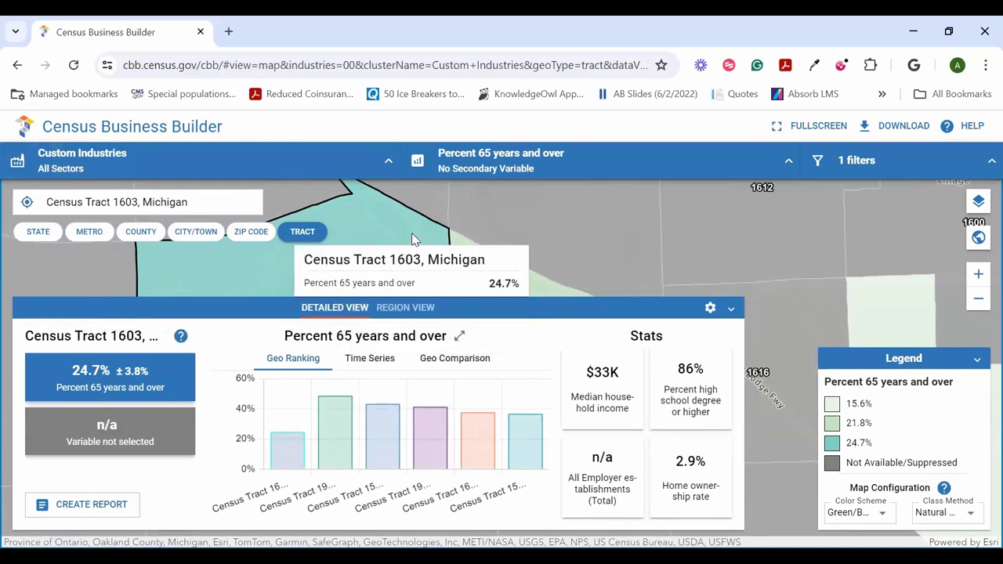
pyautogui.click(502, 217)
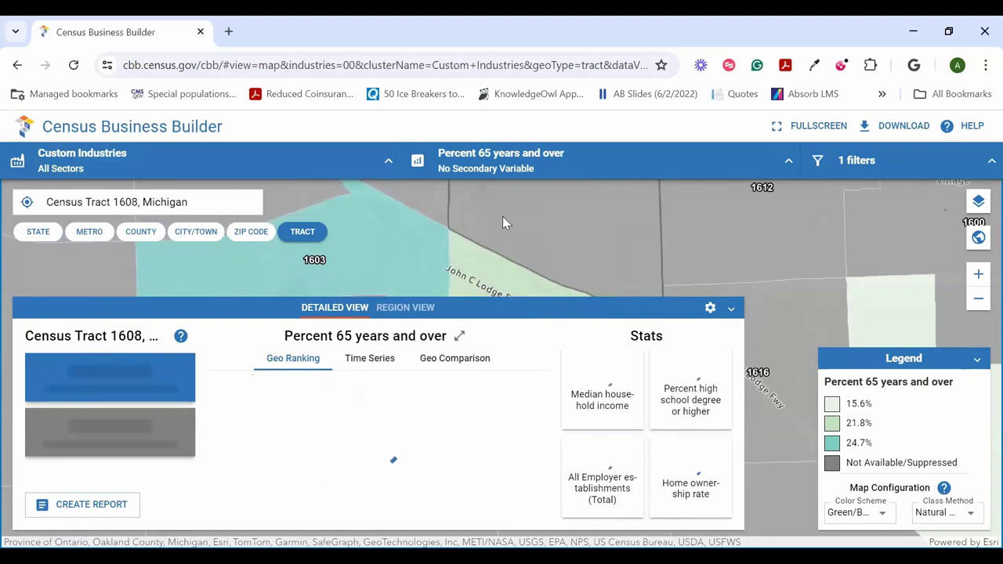
pyautogui.click(727, 310)
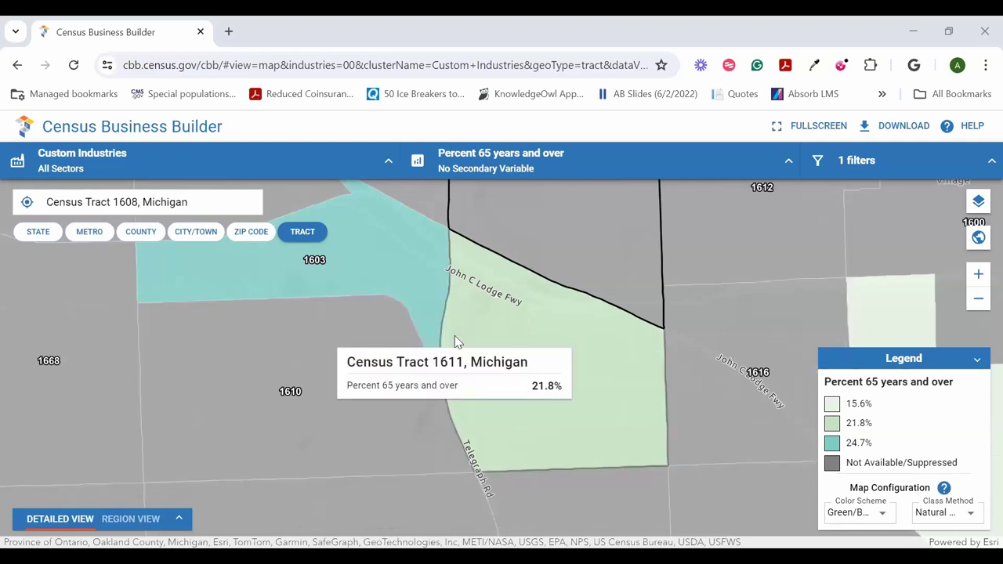
# Delete the health coverage filter and view the unfiltered tracts across the wider Southfield area.
pyautogui.moveTo(609, 247)
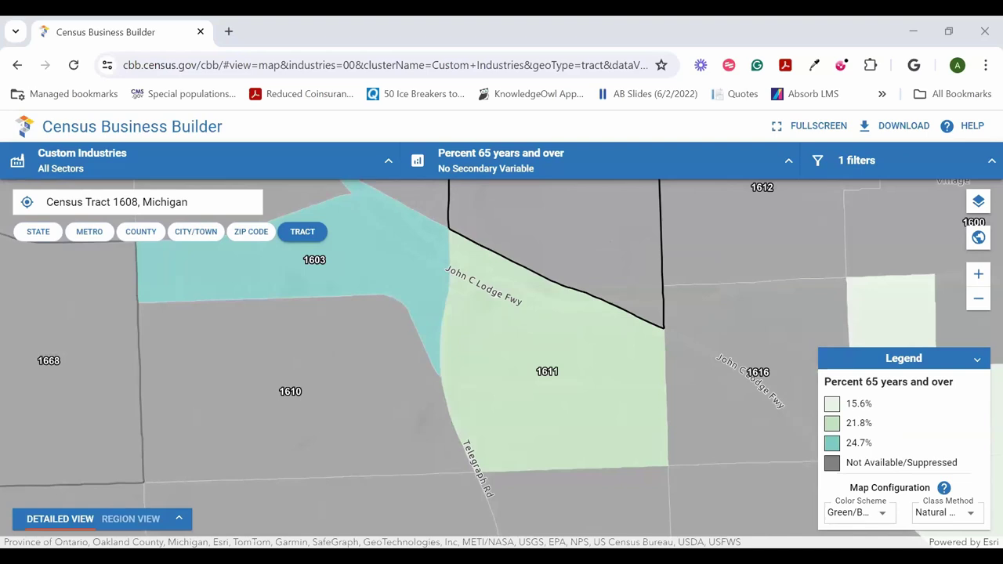
pyautogui.moveTo(522, 227)
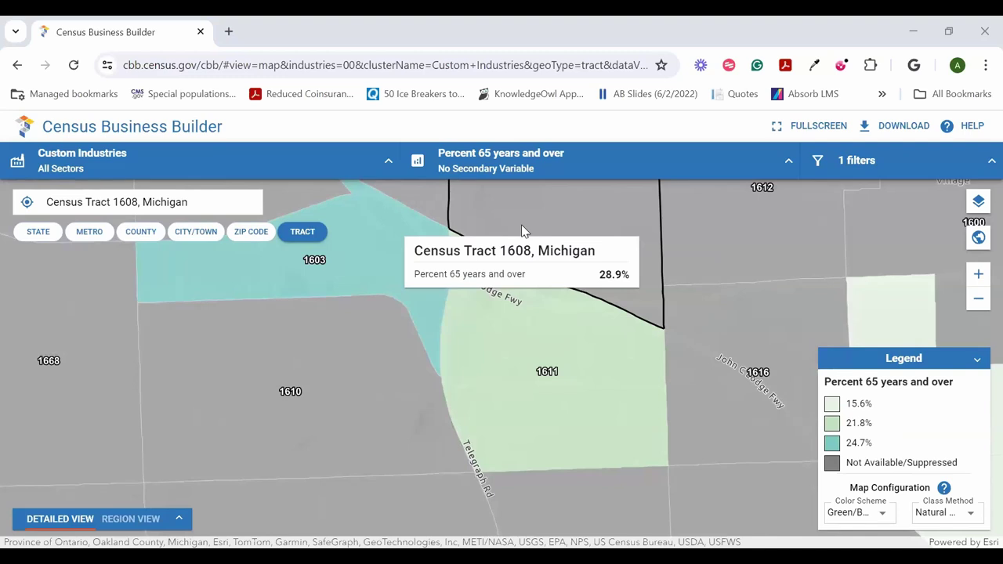
pyautogui.click(972, 174)
pyautogui.click(962, 266)
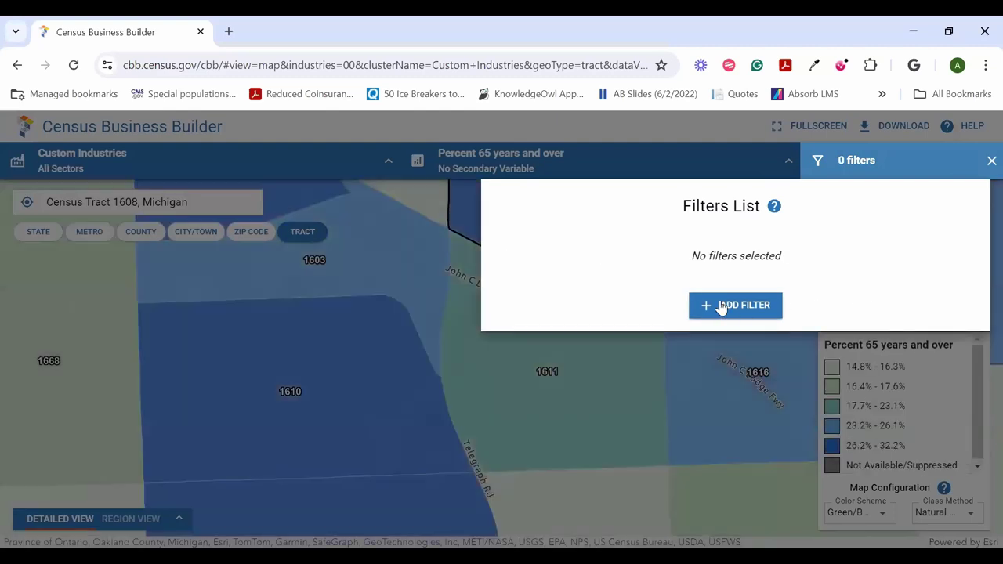
pyautogui.click(560, 175)
pyautogui.click(741, 167)
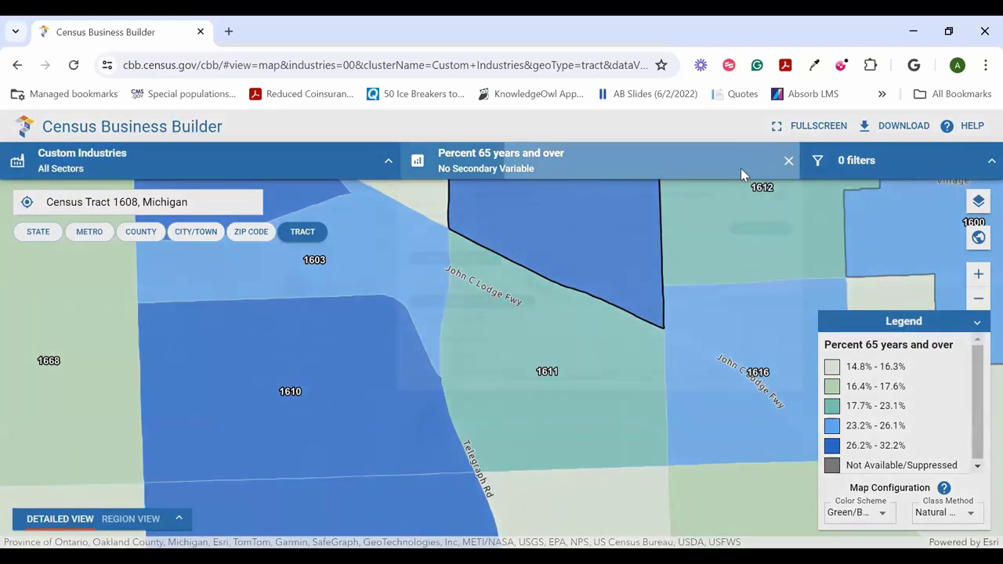
pyautogui.click(218, 438)
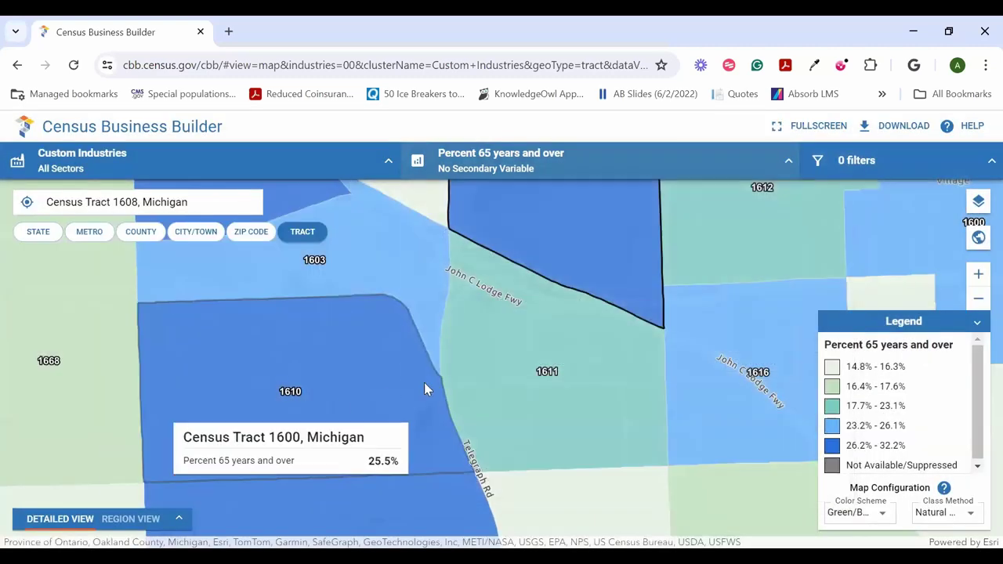
pyautogui.scroll(-5, 558, 339)
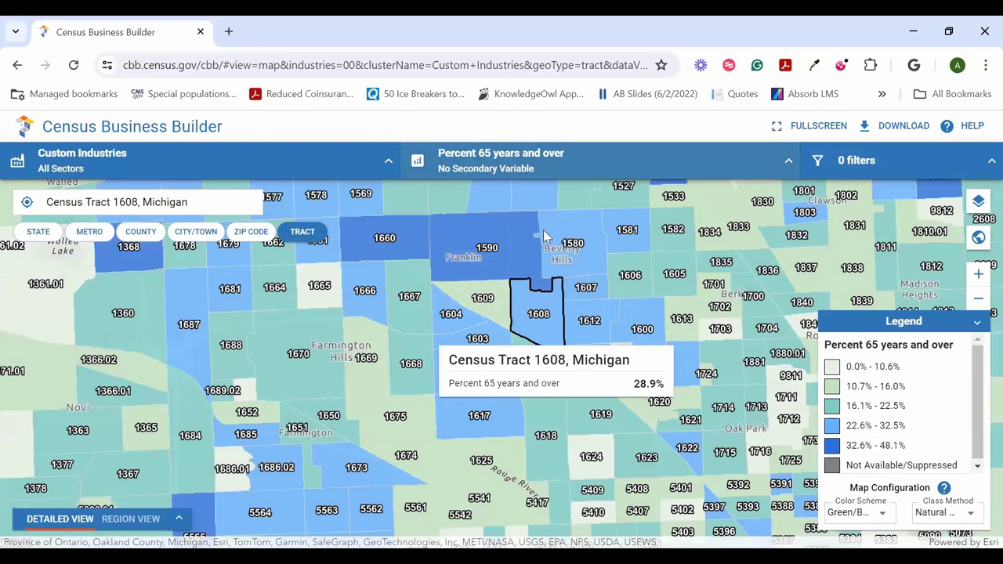
# Make Median household income from Socioeconomic Characteristics the primary map variable and switch the map to city/town level.
pyautogui.click(527, 161)
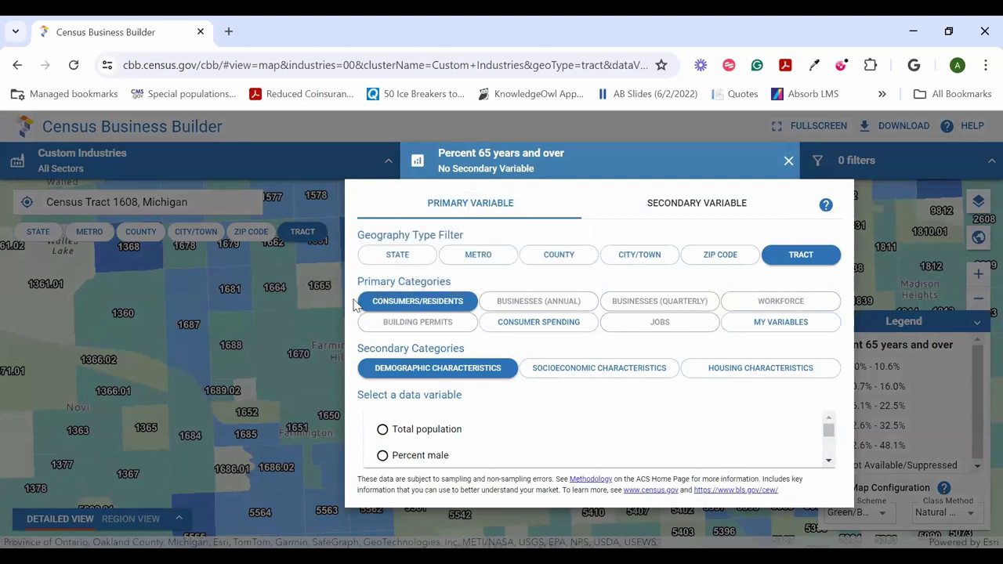
pyautogui.click(576, 370)
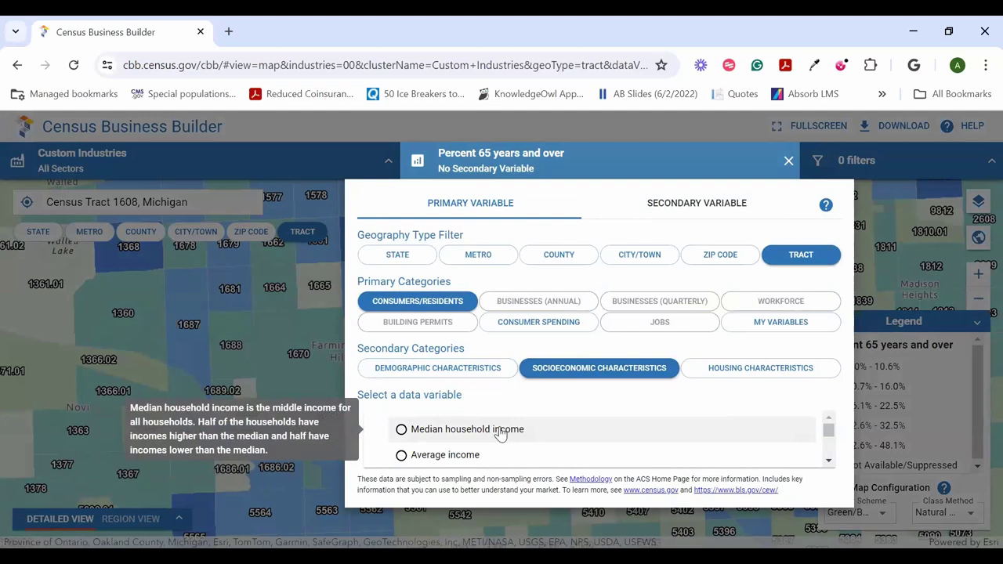
pyautogui.click(497, 433)
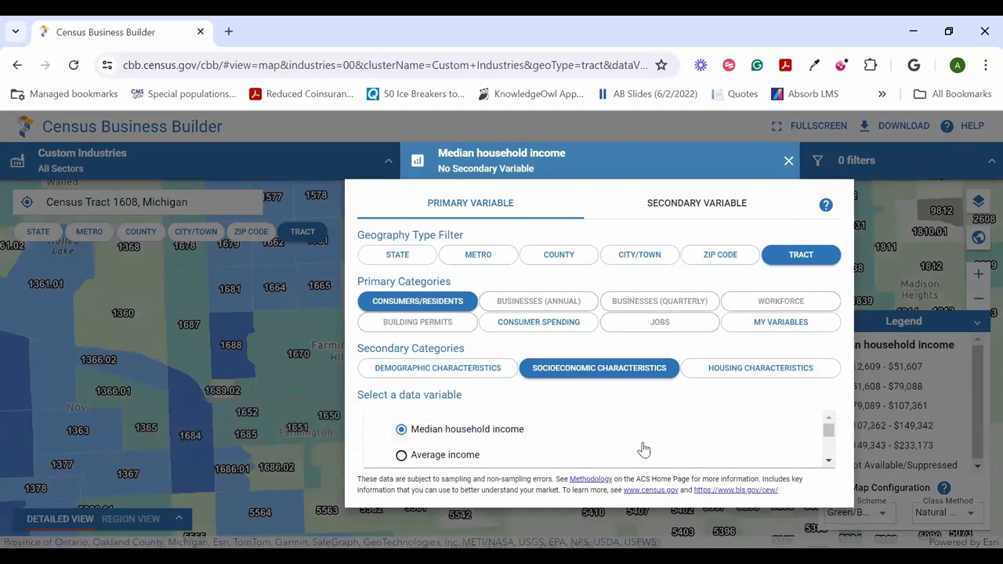
pyautogui.click(280, 372)
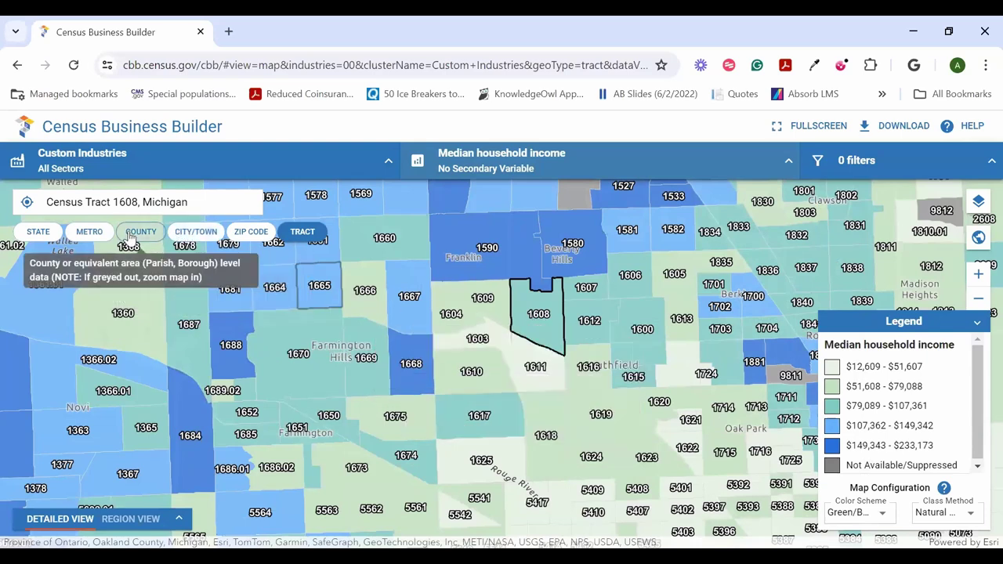
pyautogui.click(187, 237)
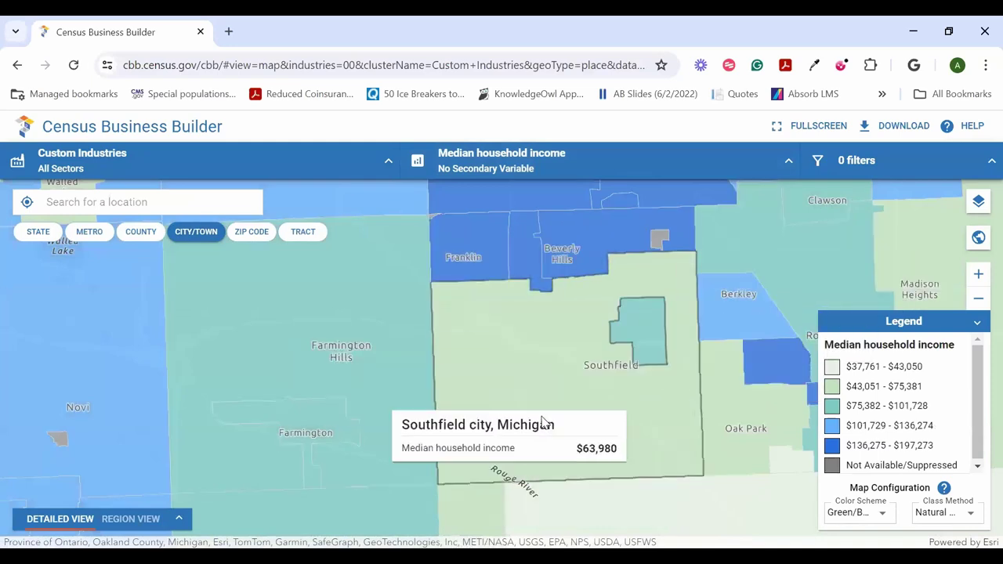
pyautogui.scroll(-2, 674, 388)
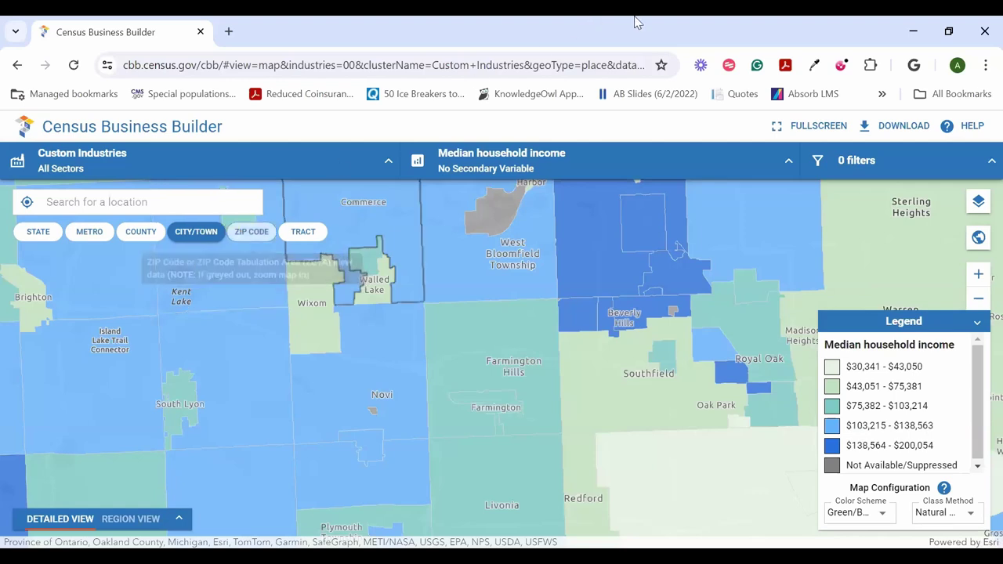
# Add a city/town filter on Average household size from Socioeconomic Characteristics with a minimum of 3.
pyautogui.click(913, 155)
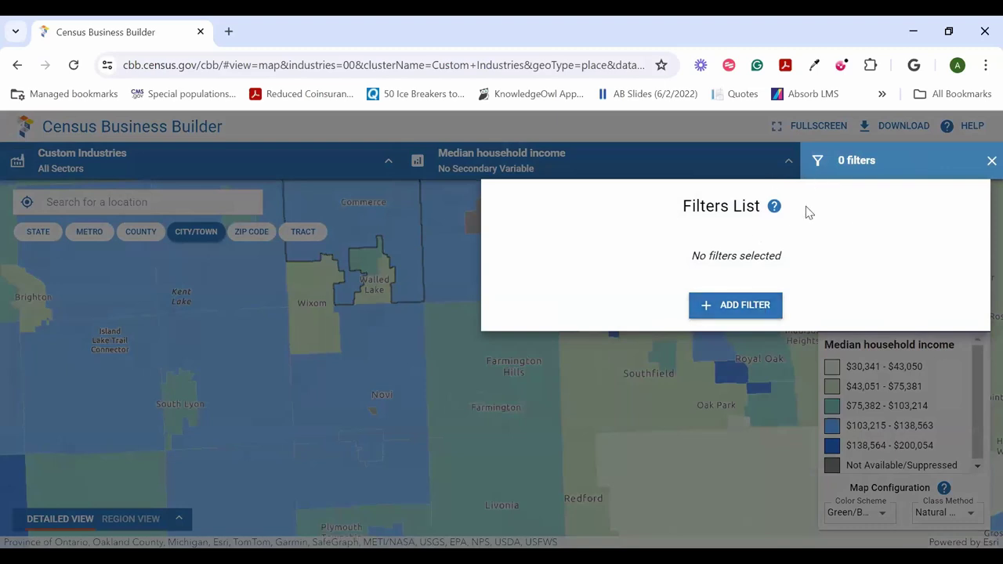
pyautogui.click(741, 313)
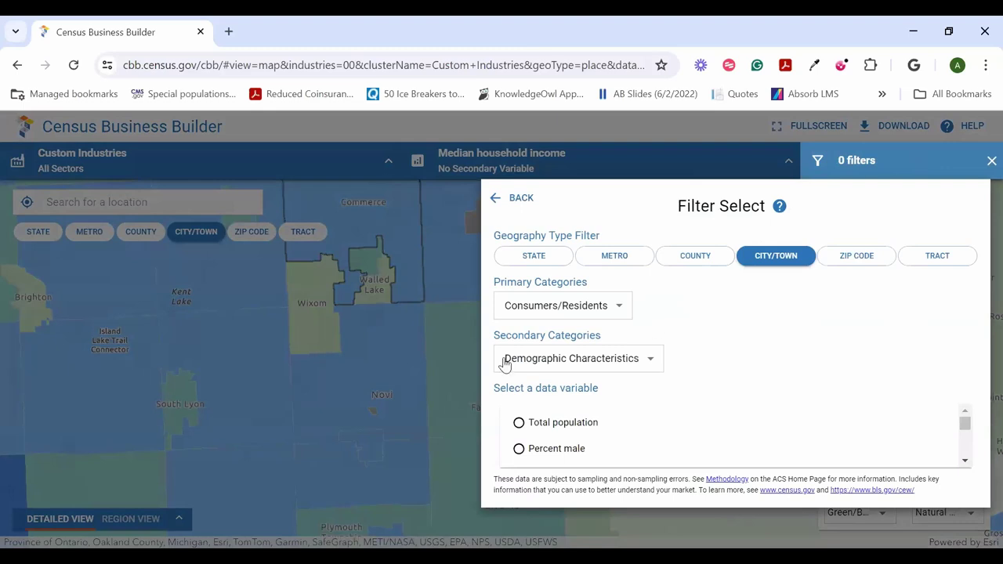
pyautogui.click(548, 369)
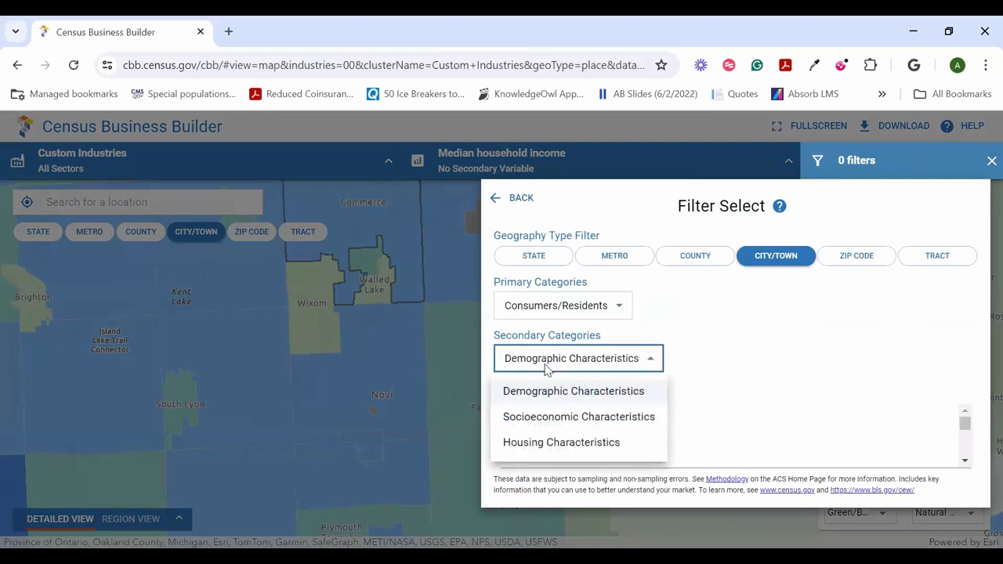
pyautogui.click(570, 424)
pyautogui.scroll(-3, 656, 439)
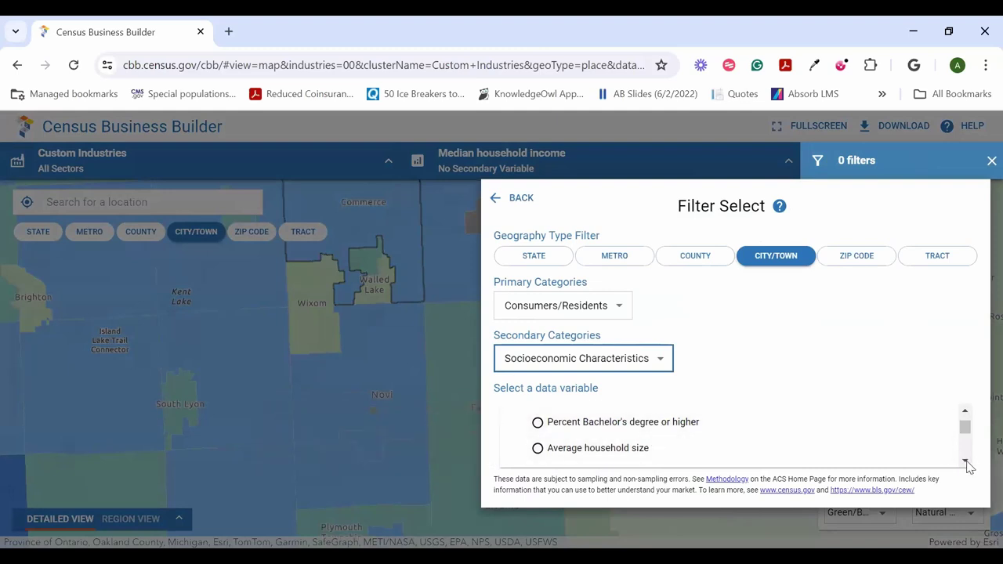
pyautogui.click(766, 448)
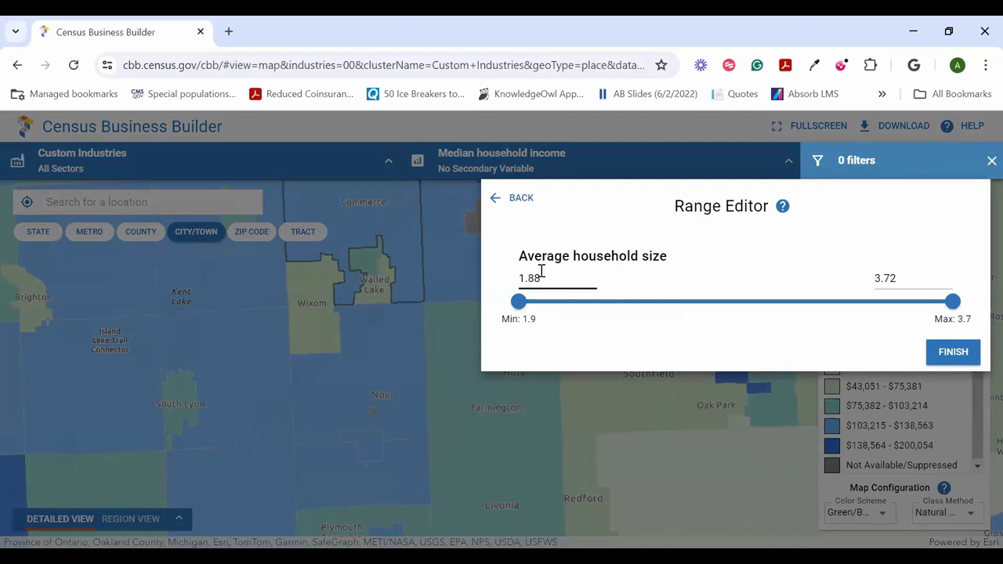
pyautogui.moveTo(519, 302); pyautogui.dragTo(785, 326)
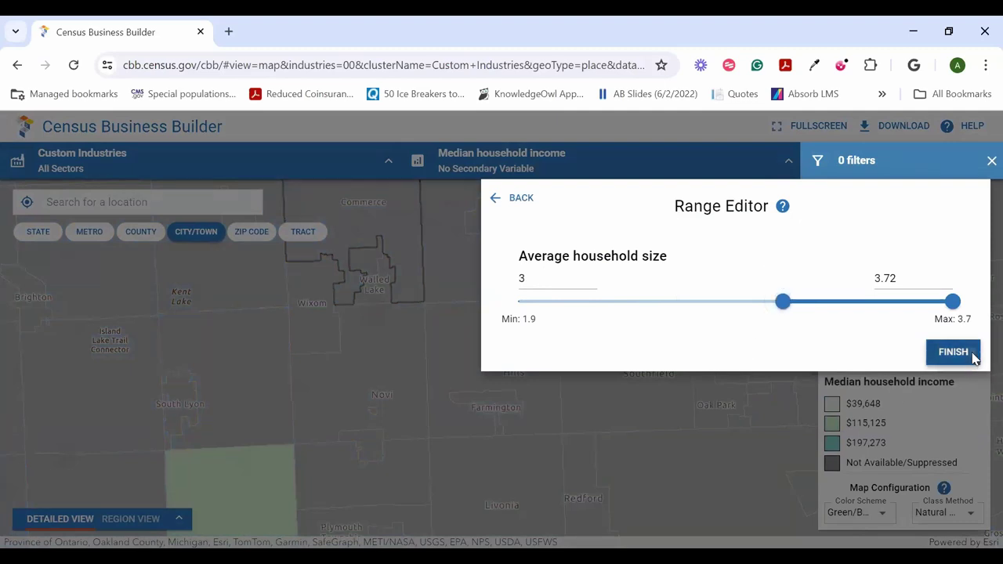
pyautogui.click(973, 357)
# Add a second city/town filter on Median household income from Socioeconomic Characteristics with a minimum of $33,064.
pyautogui.click(739, 322)
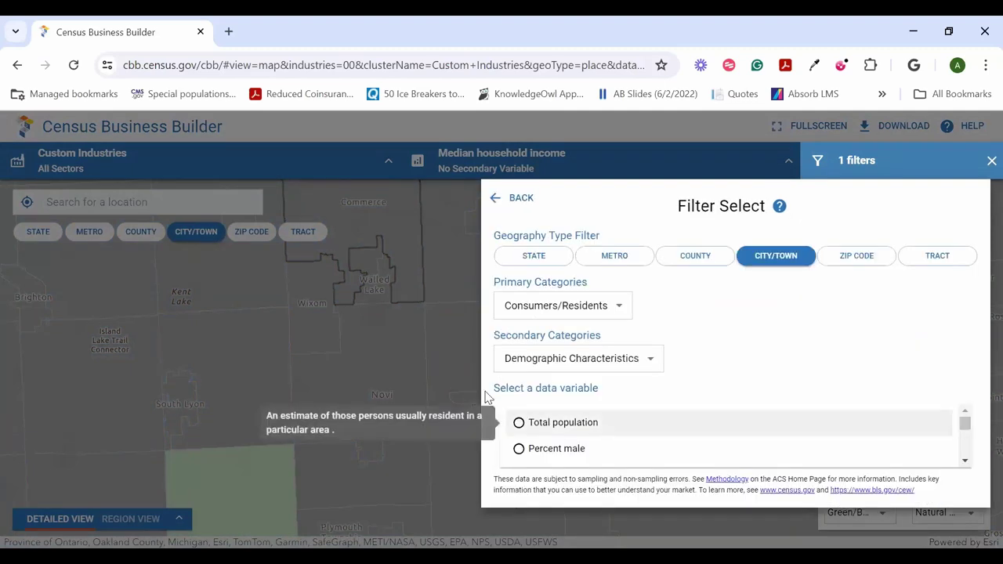
pyautogui.click(578, 364)
pyautogui.click(571, 416)
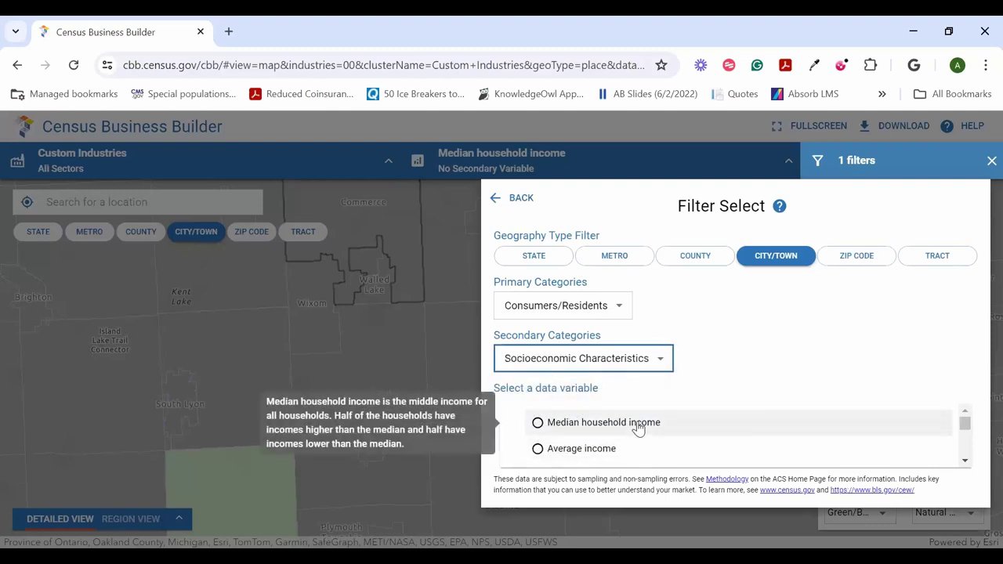
pyautogui.click(639, 427)
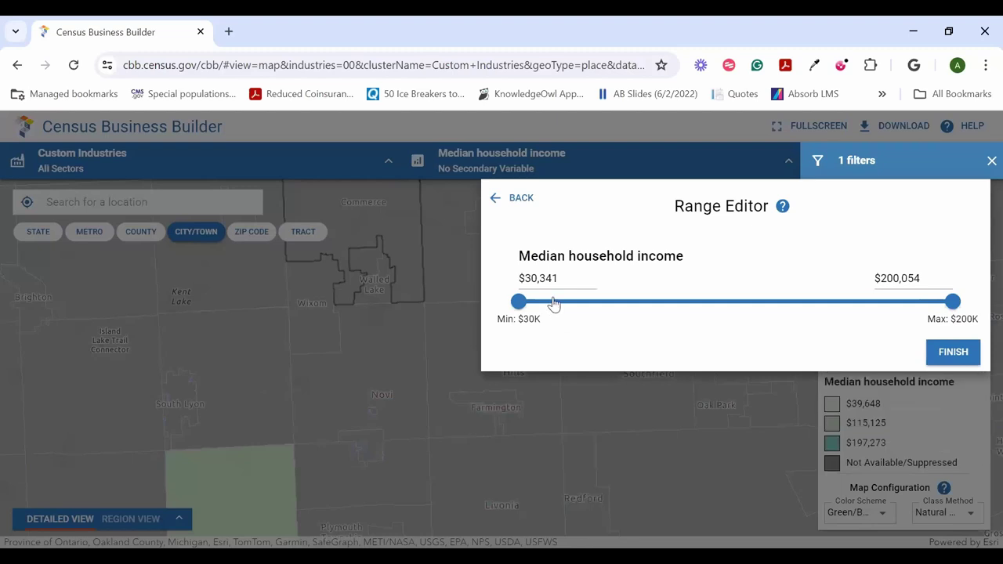
pyautogui.doubleClick(531, 278)
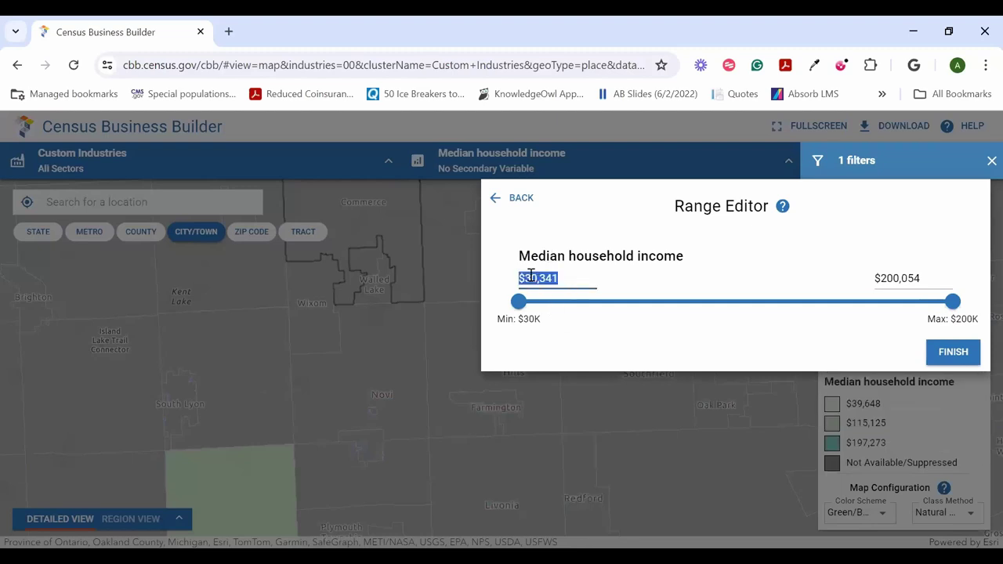
pyautogui.write('35,')
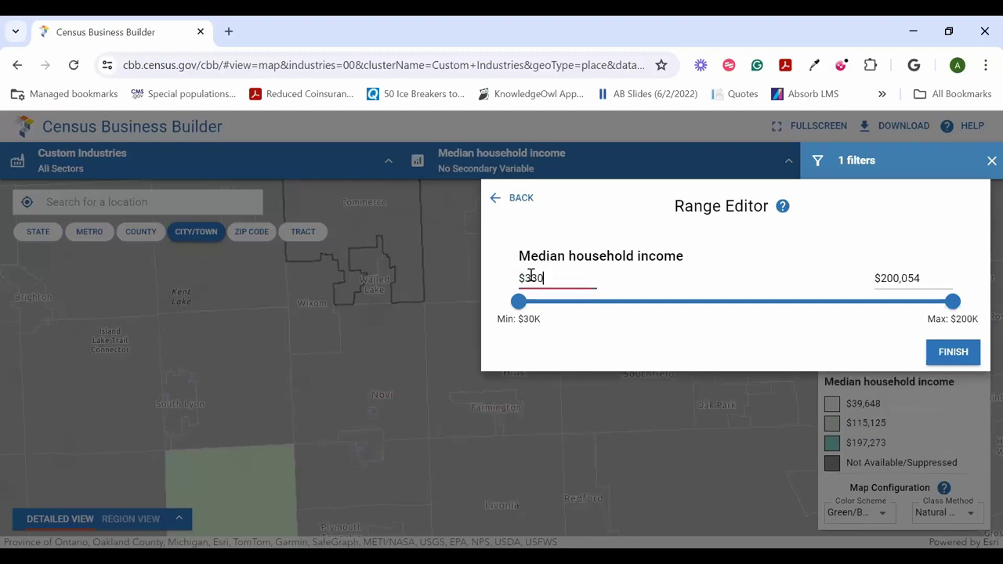
pyautogui.write('064')
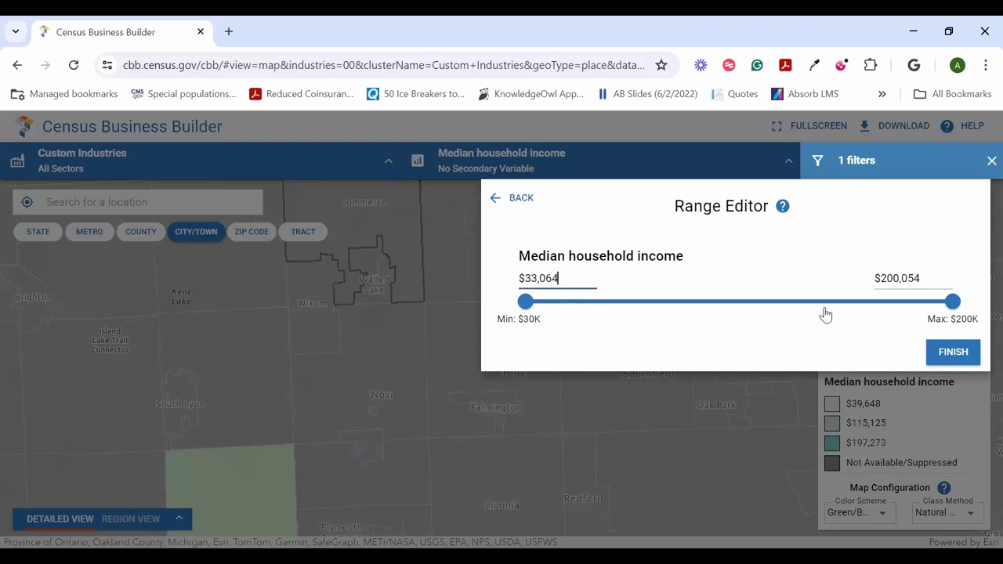
pyautogui.click(955, 354)
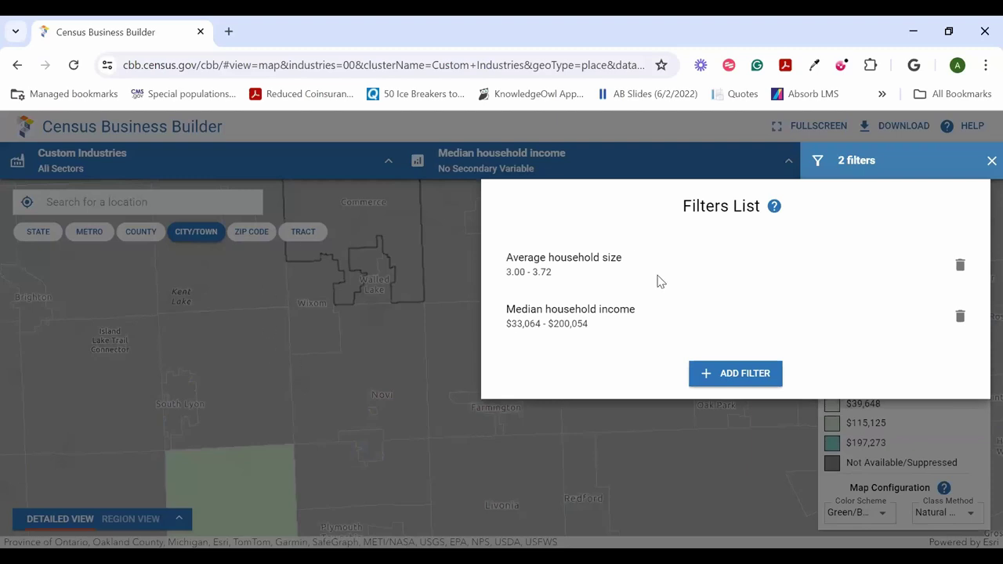
# Return to the map, review the filtered cities across the wider Detroit area and switch to tract level.
pyautogui.click(593, 465)
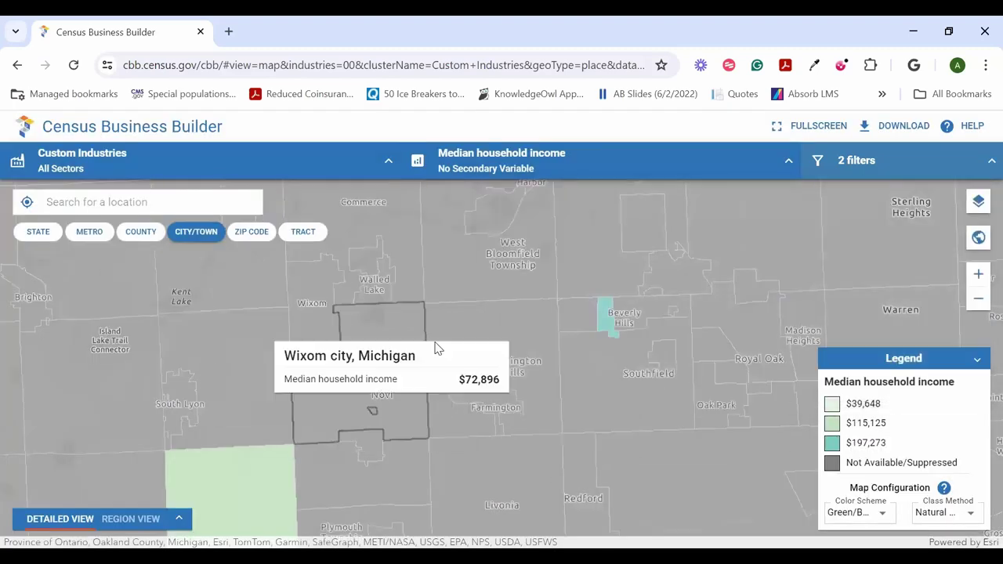
pyautogui.scroll(-1, 557, 366)
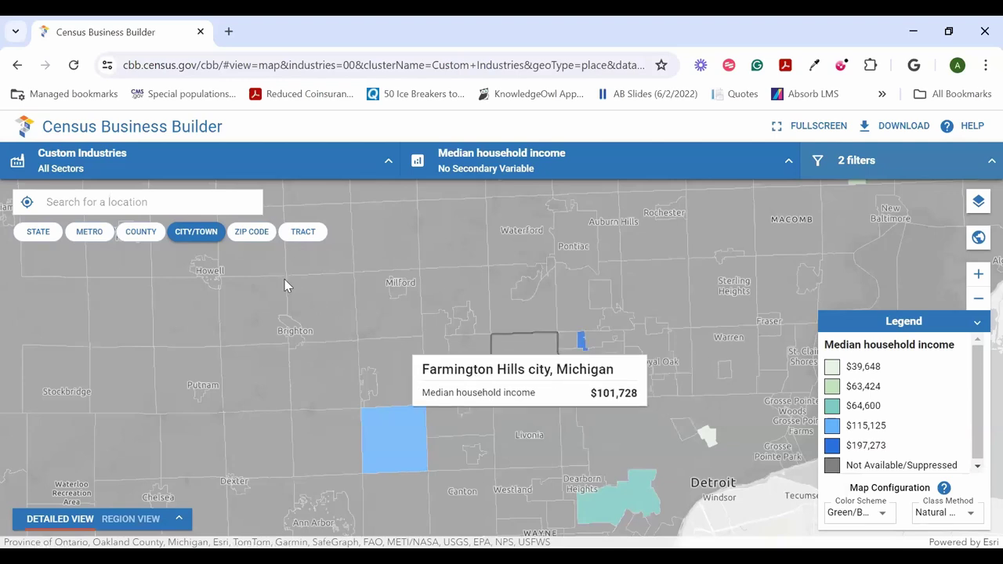
pyautogui.click(302, 232)
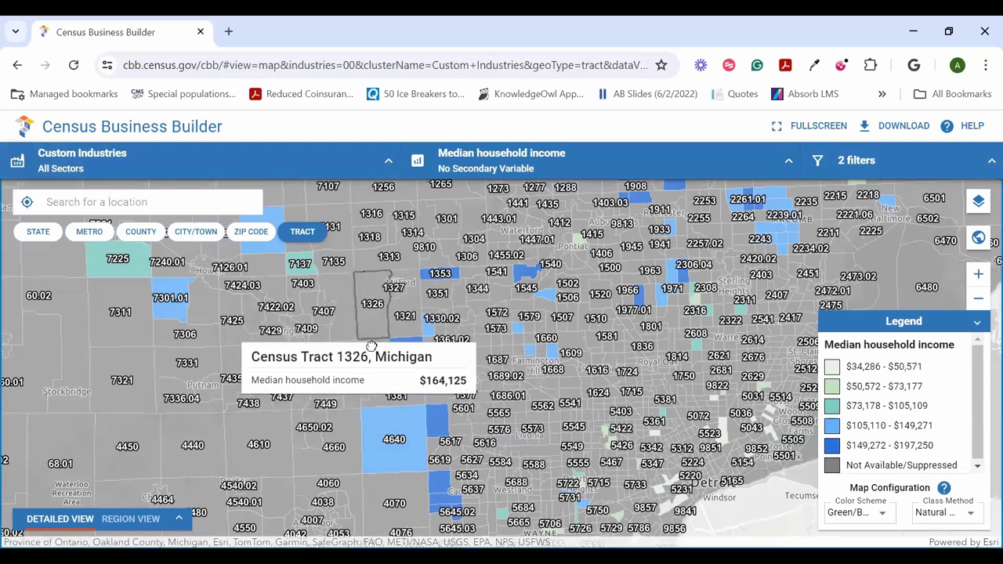
# Review the detailed median household income figures for Census Tract 7121.02, Michigan, and collapse the details.
pyautogui.moveTo(345, 325); pyautogui.dragTo(362, 352)
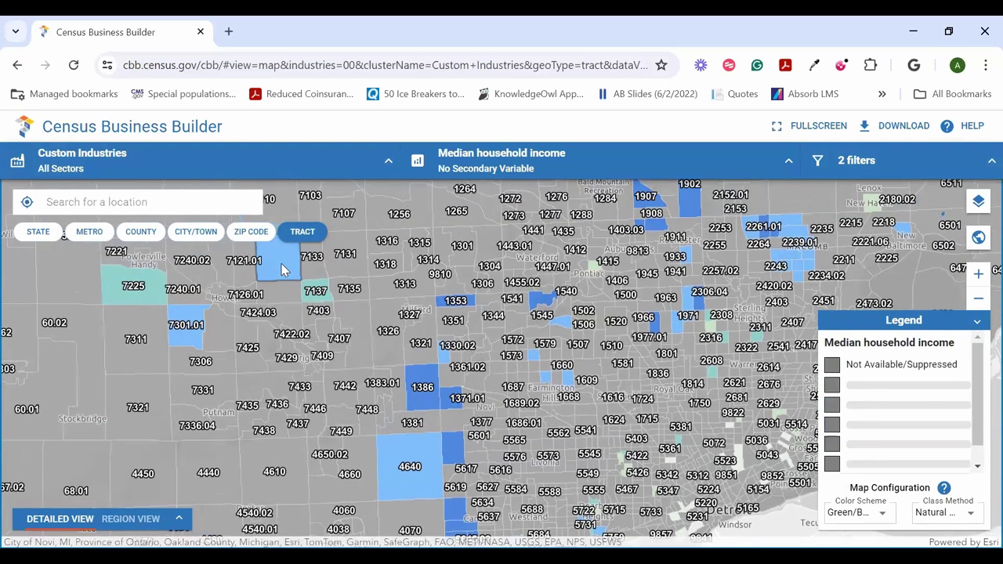
pyautogui.click(281, 265)
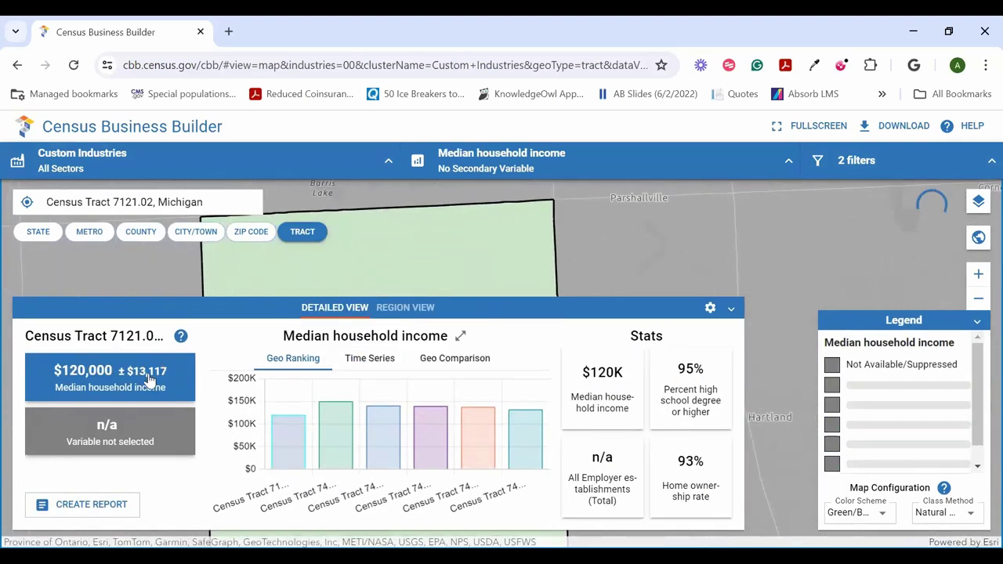
pyautogui.moveTo(149, 375)
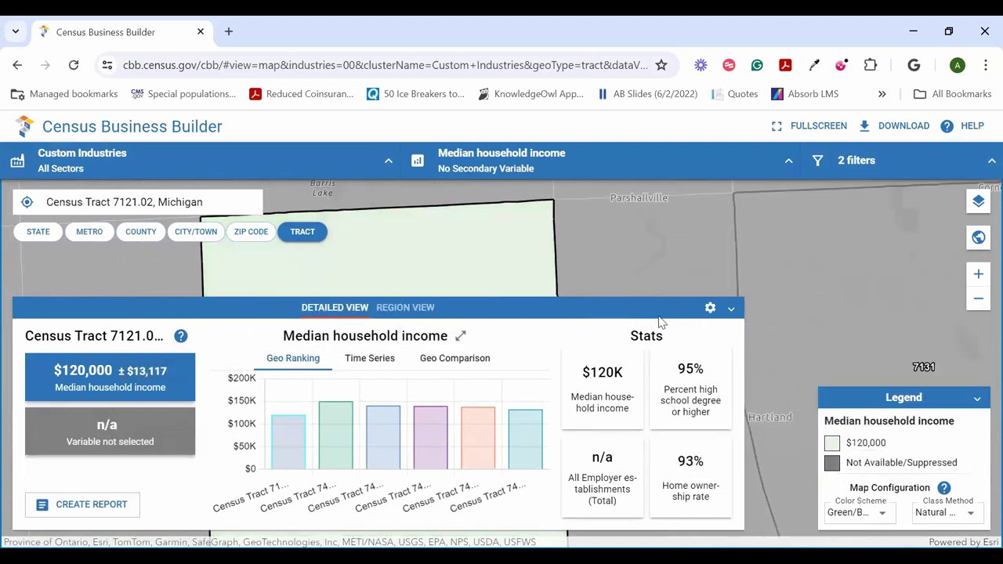
pyautogui.click(731, 308)
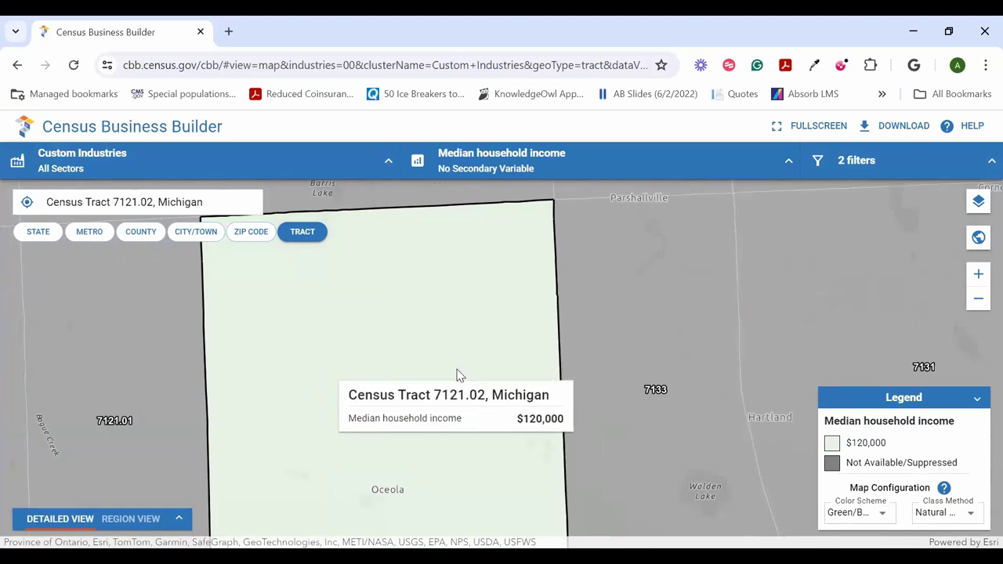
# Compare median household income in the filtered tracts around Pontiac and view the details for Census Tract 1902.
pyautogui.scroll(-5, 387, 384)
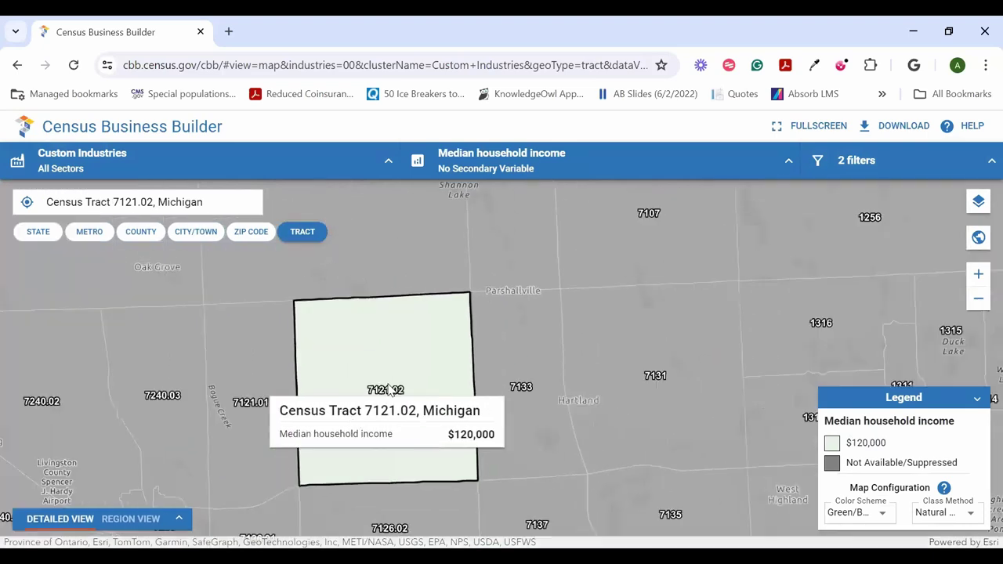
pyautogui.moveTo(462, 400); pyautogui.dragTo(326, 293)
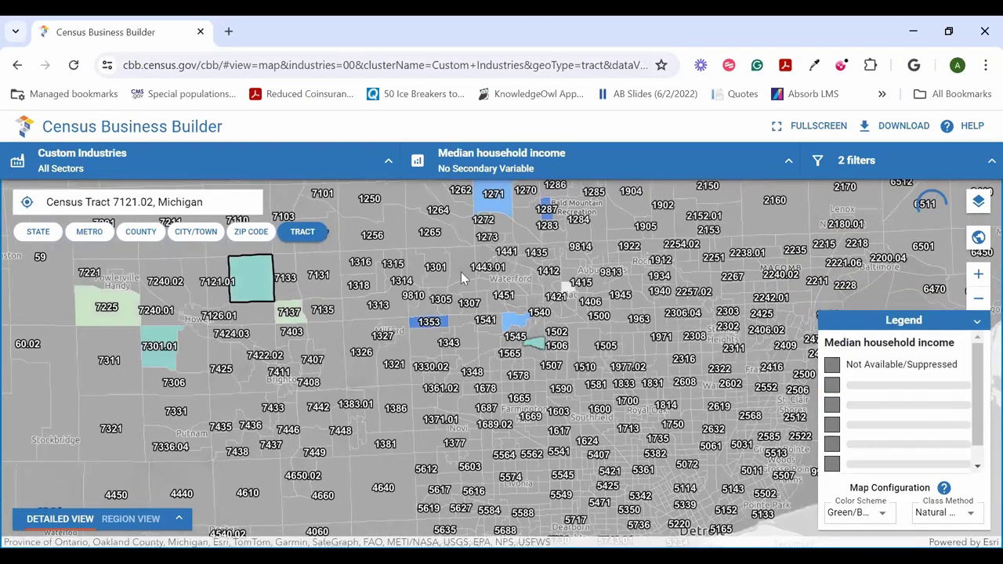
pyautogui.moveTo(461, 270); pyautogui.dragTo(480, 344)
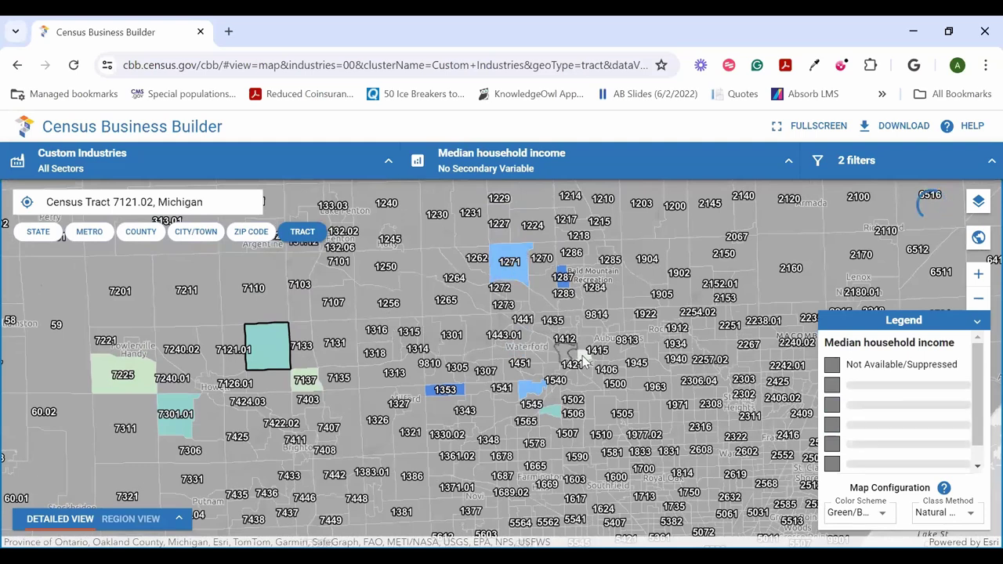
pyautogui.moveTo(584, 356)
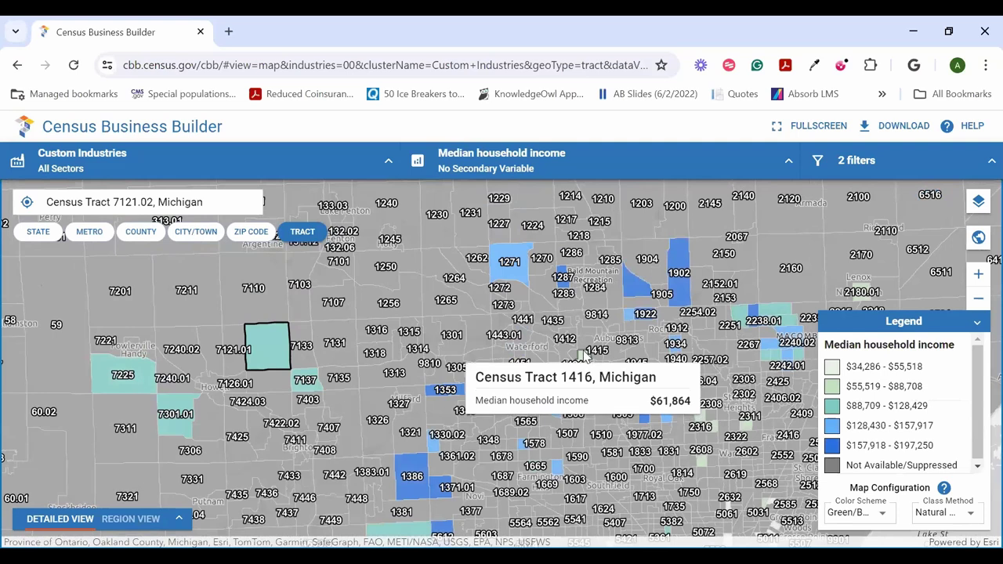
pyautogui.moveTo(680, 290)
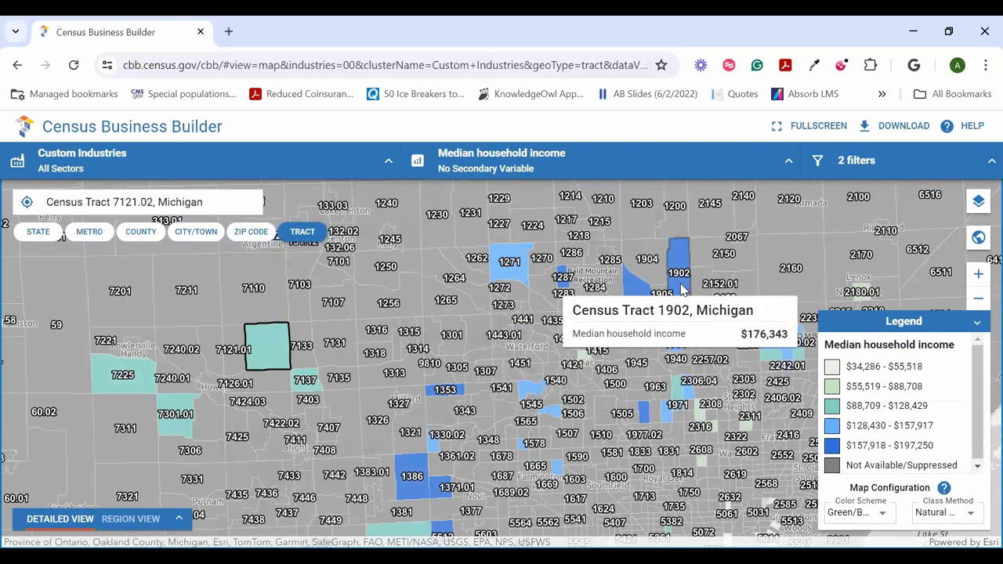
pyautogui.click(680, 290)
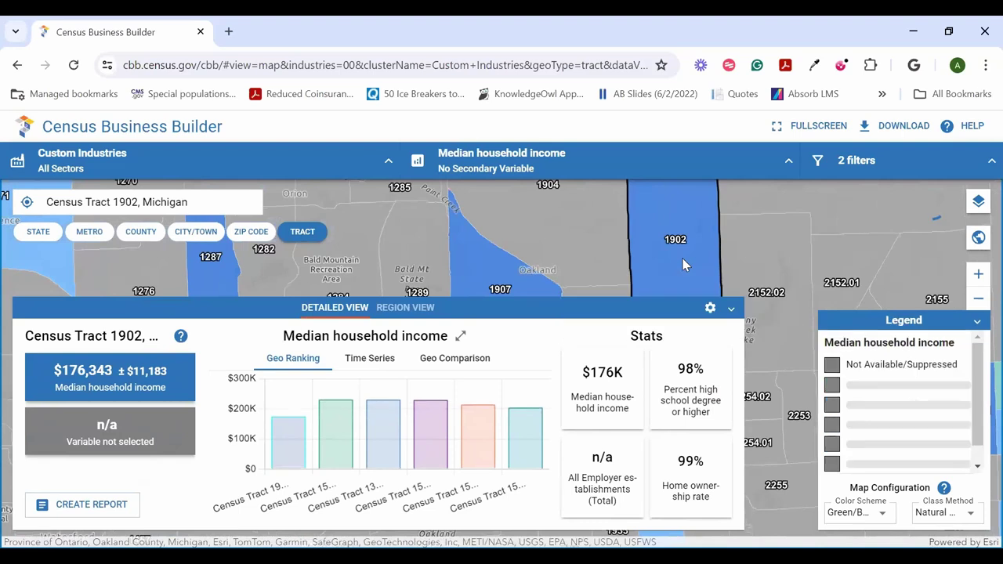
pyautogui.scroll(1, 683, 265)
pyautogui.moveTo(517, 260); pyautogui.dragTo(418, 188)
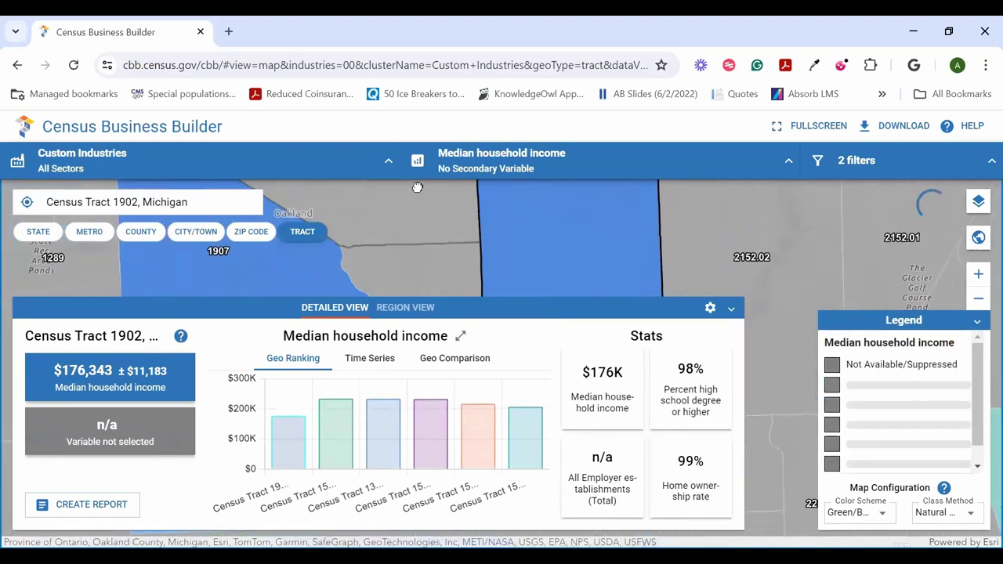
# Check the area at city/town level, return to tract level and collapse the detailed view.
pyautogui.click(196, 232)
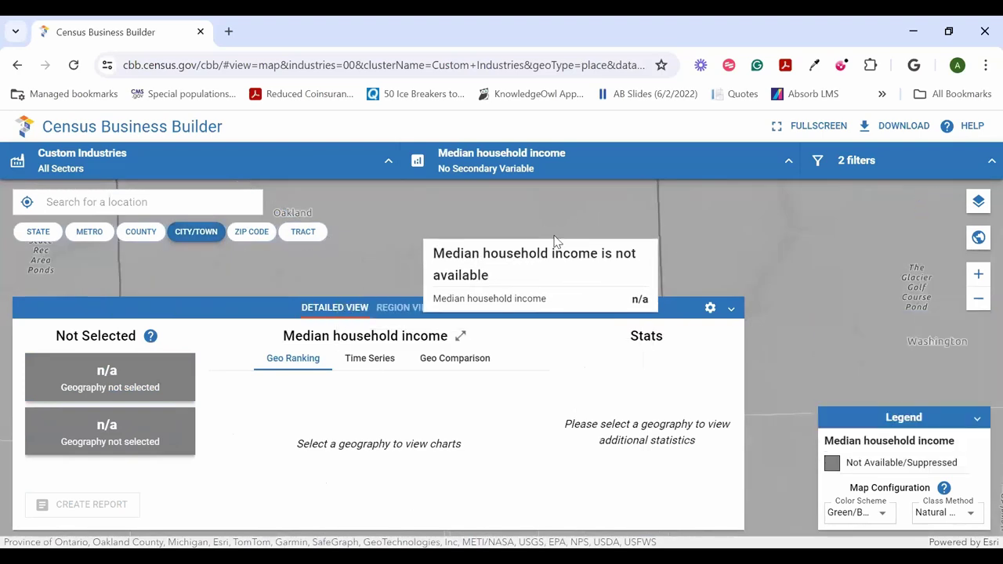
pyautogui.click(302, 232)
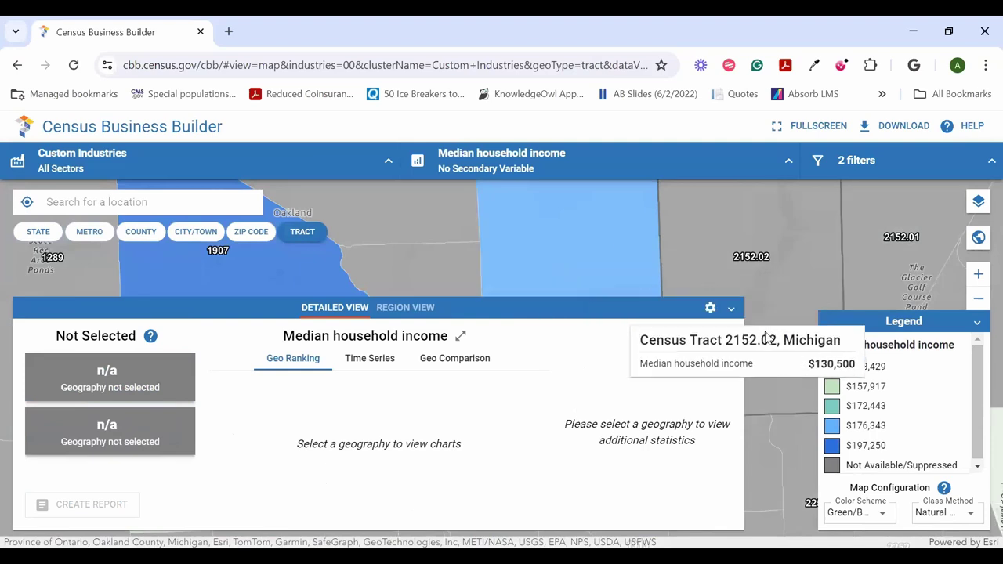
pyautogui.click(731, 308)
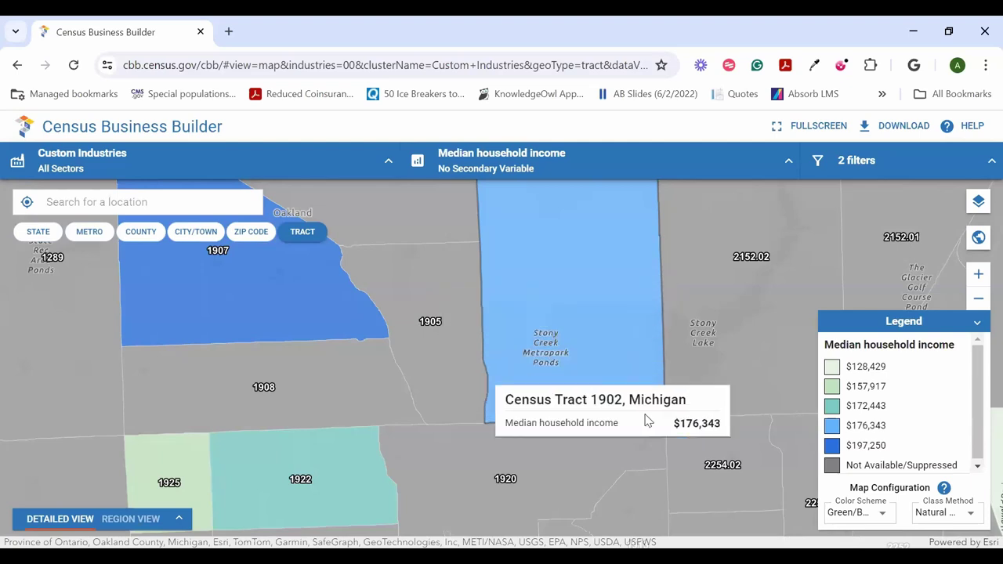
# Remove both the Average household size and Median household income filters and return to the tract map.
pyautogui.click(901, 161)
pyautogui.click(960, 264)
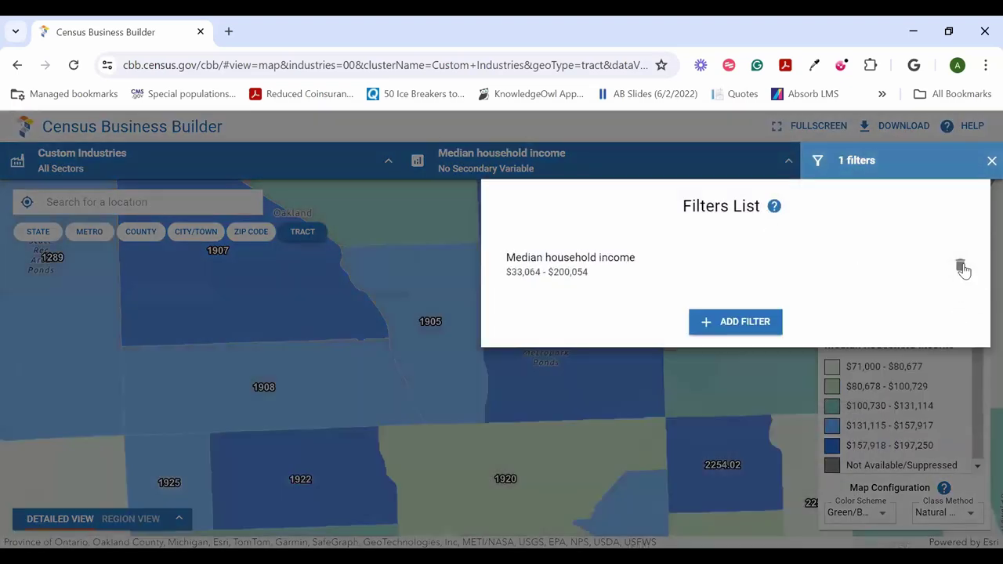
pyautogui.click(960, 265)
pyautogui.click(558, 431)
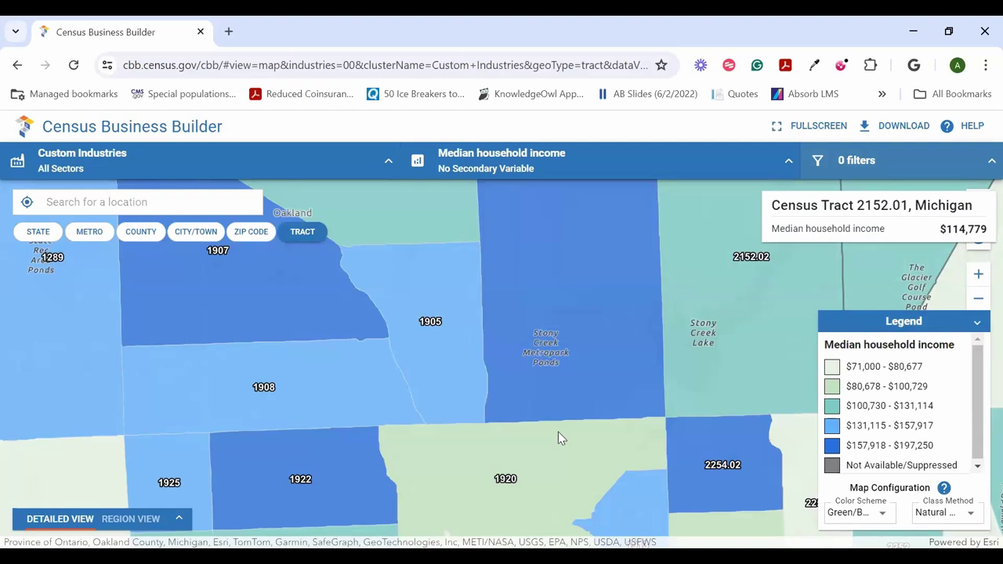
pyautogui.click(430, 324)
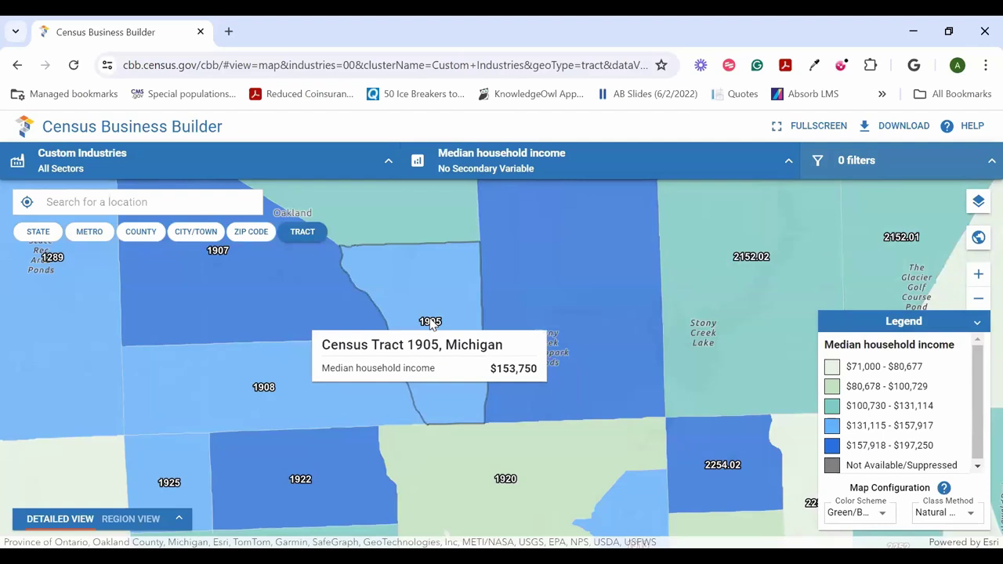
# Search industries for "restau", set the industry to Restaurants and other eating places (NAICS 7225) and return to the map.
pyautogui.click(313, 167)
pyautogui.click(172, 259)
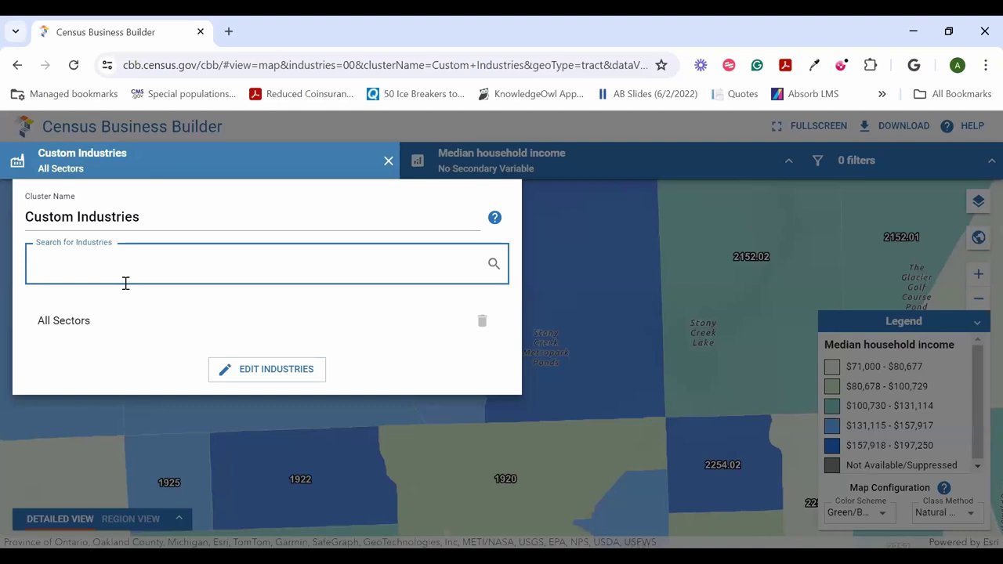
pyautogui.write('res')
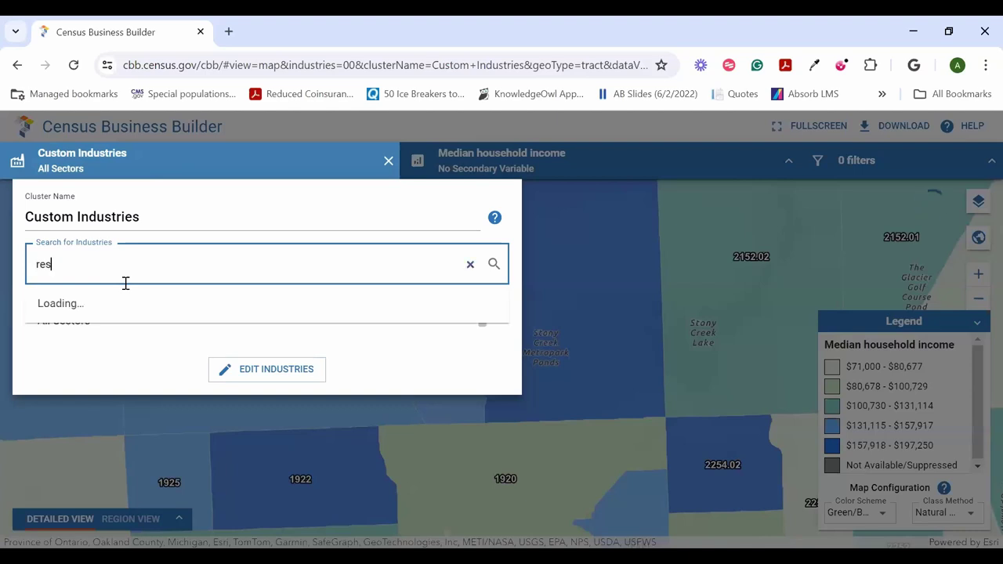
pyautogui.write('tau')
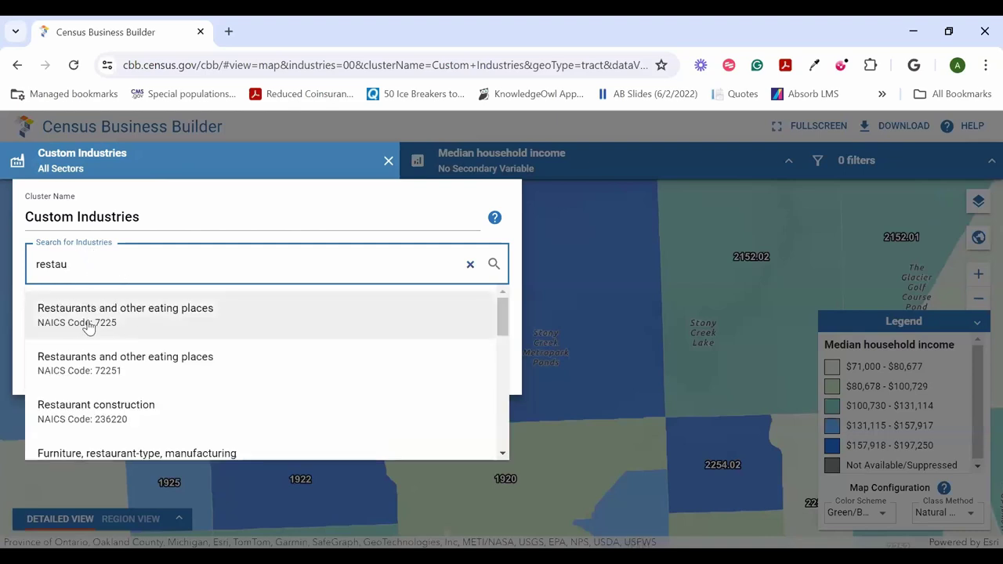
pyautogui.click(89, 322)
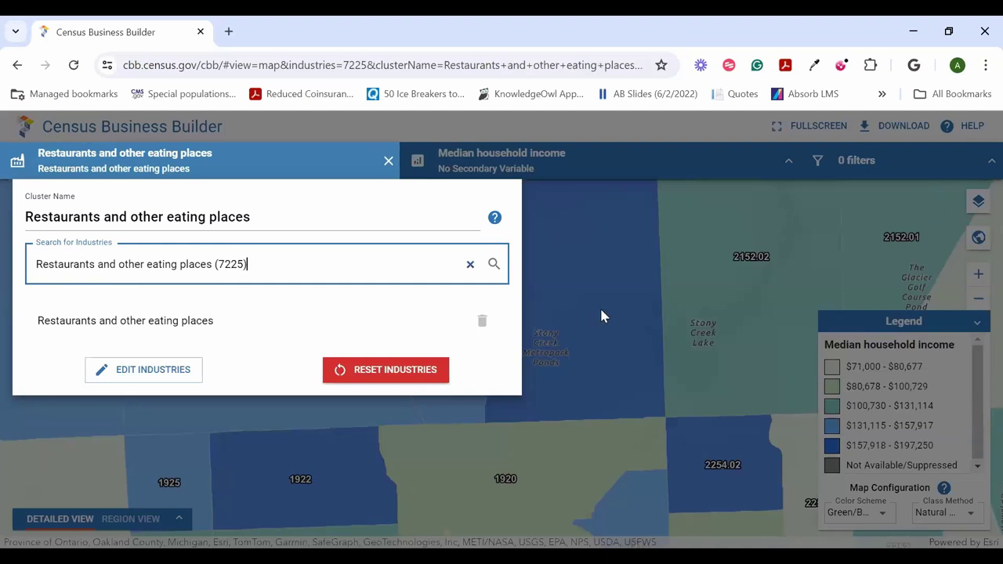
pyautogui.click(601, 307)
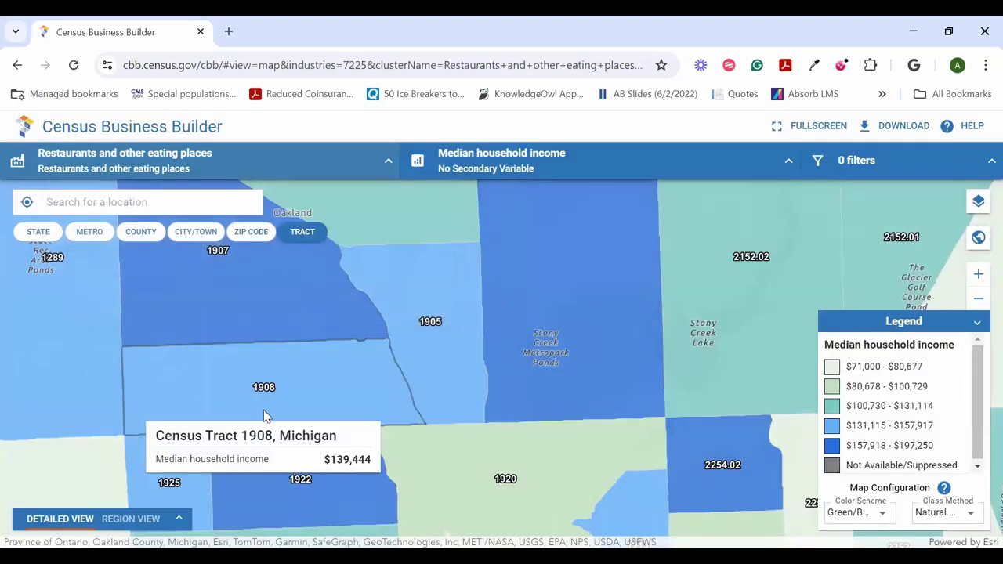
# Limit the primary variable choices to county geography and show the Employers variables under Businesses (Annual).
pyautogui.click(513, 169)
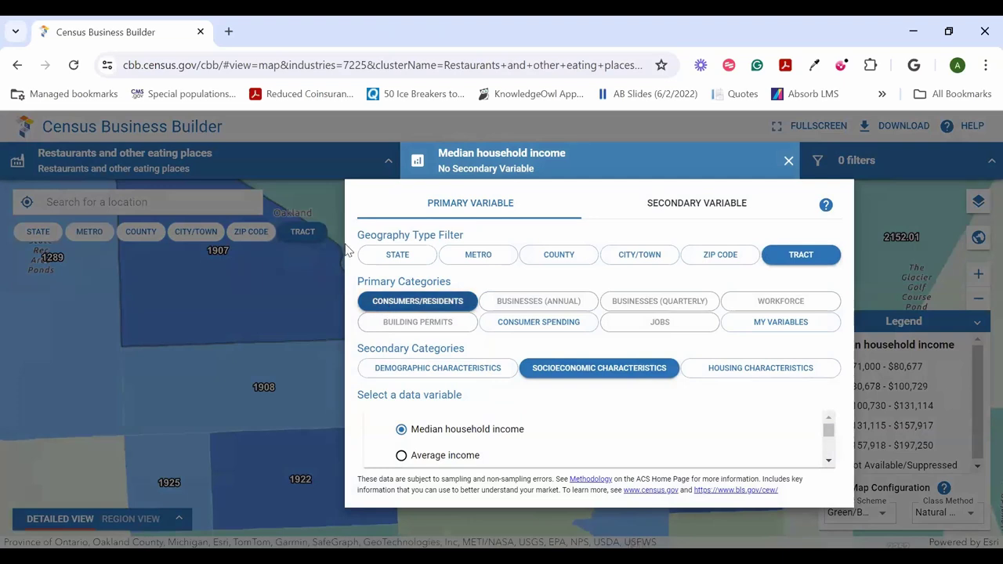
pyautogui.click(560, 256)
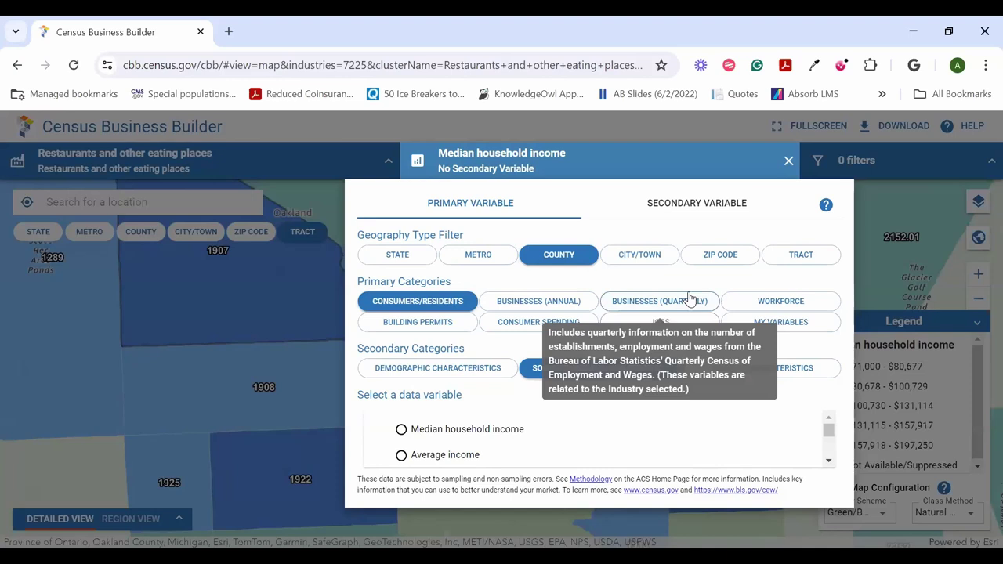
pyautogui.click(536, 303)
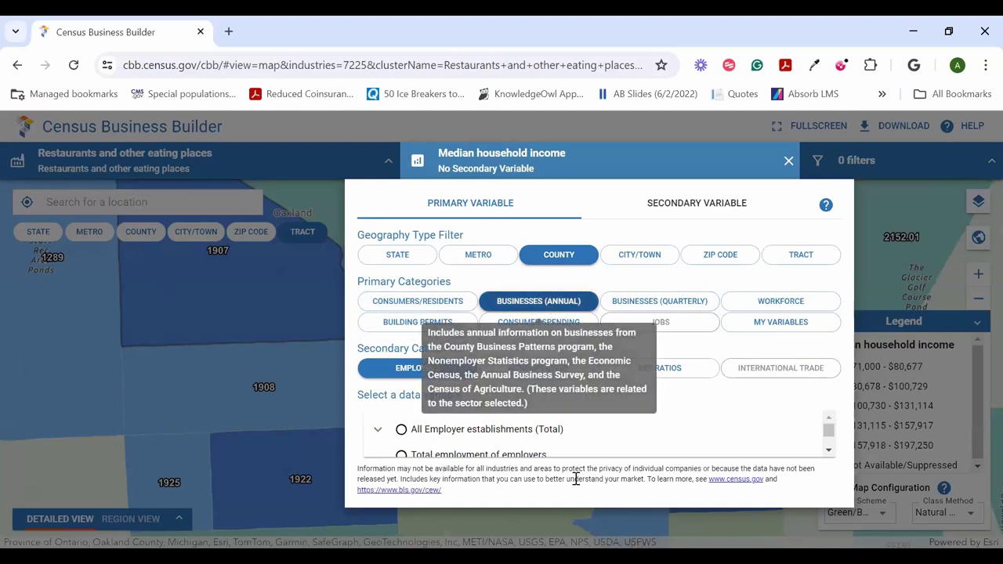
pyautogui.scroll(-2, 510, 423)
pyautogui.scroll(2, 510, 424)
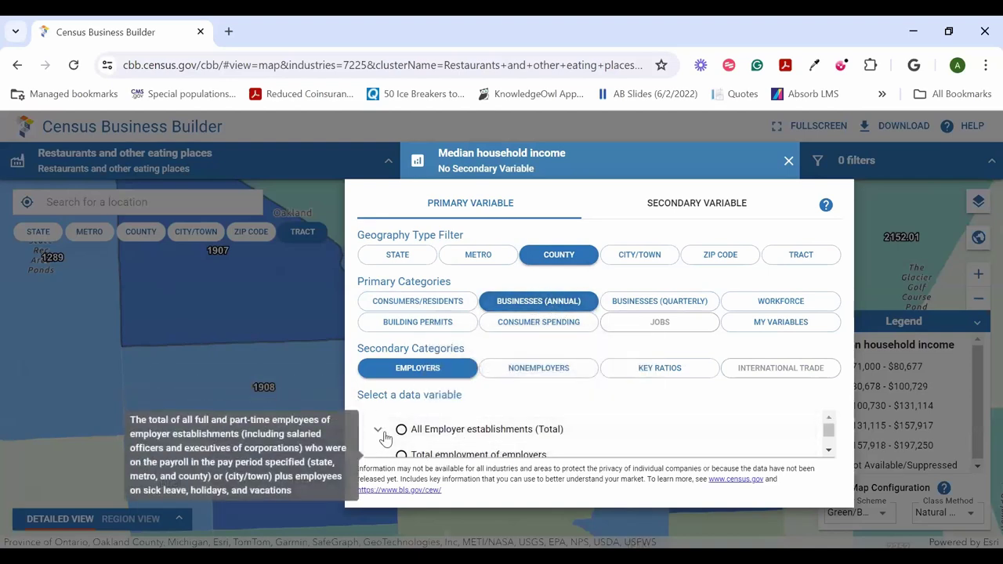
# Make Establishments with 20 to 49 employees, under All Employer establishments (Total), the primary map variable and return to the map.
pyautogui.moveTo(379, 433)
pyautogui.scroll(-3, 587, 437)
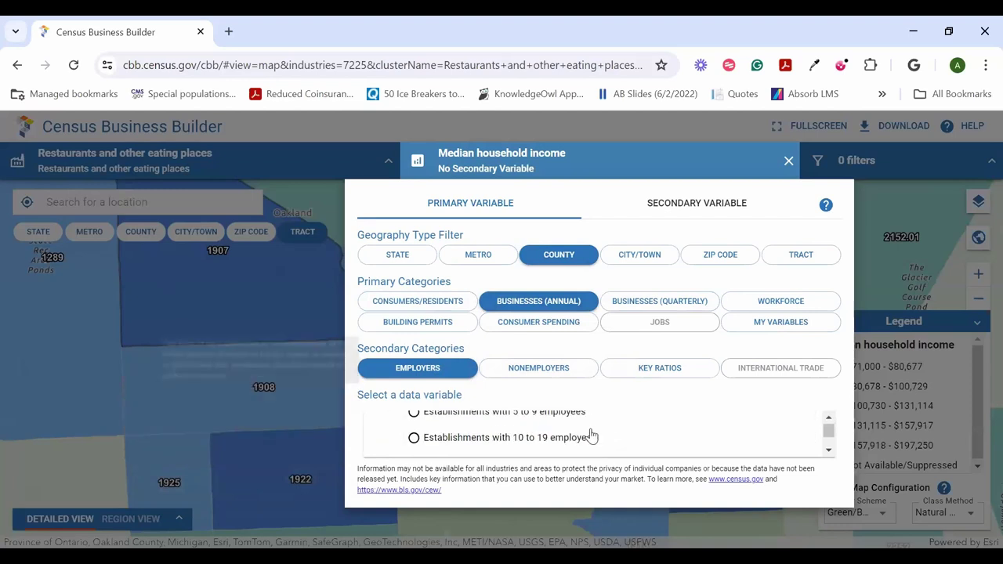
pyautogui.scroll(3, 588, 431)
pyautogui.click(827, 453)
pyautogui.click(828, 454)
pyautogui.click(828, 455)
pyautogui.click(828, 453)
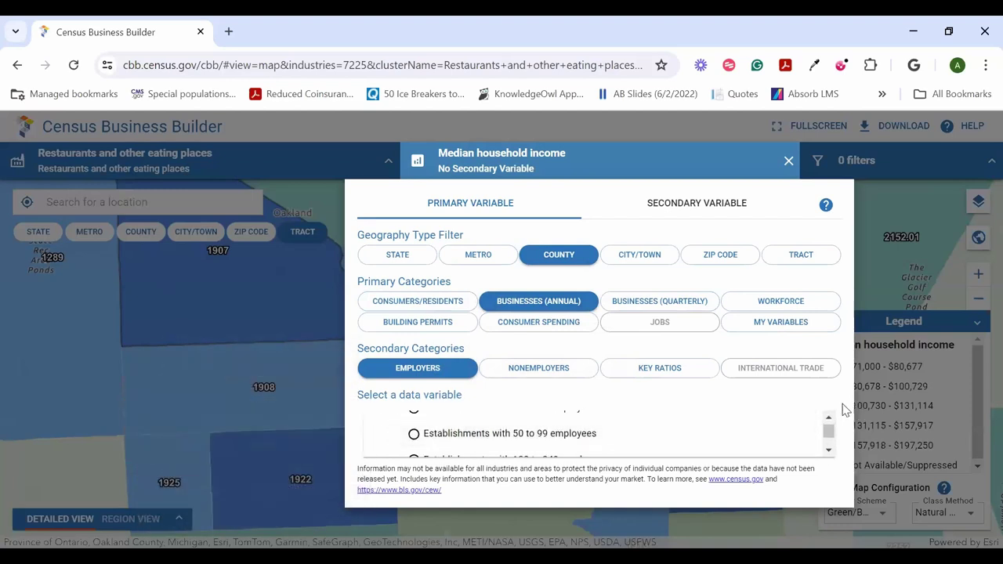
pyautogui.scroll(1, 671, 438)
pyautogui.click(635, 437)
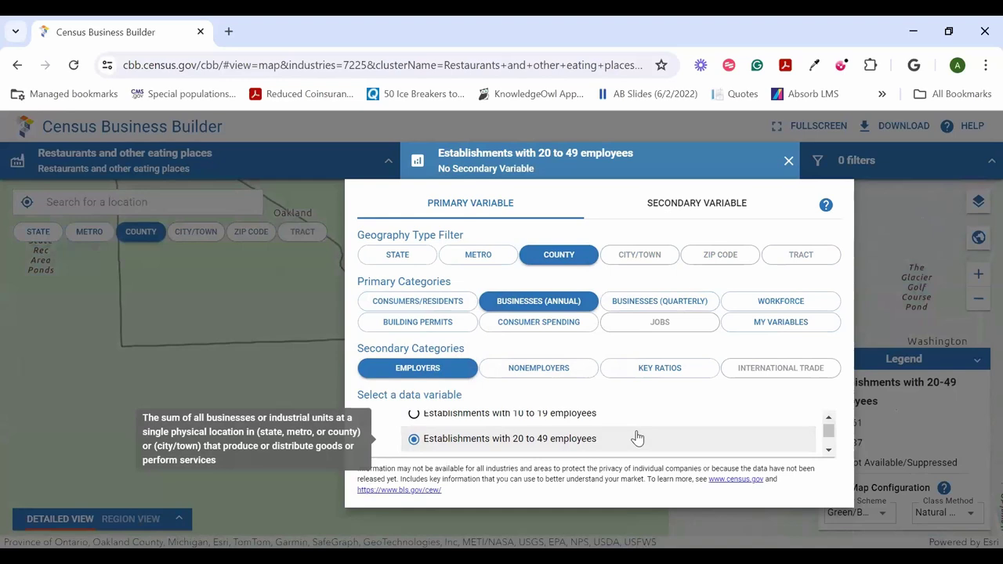
pyautogui.click(262, 283)
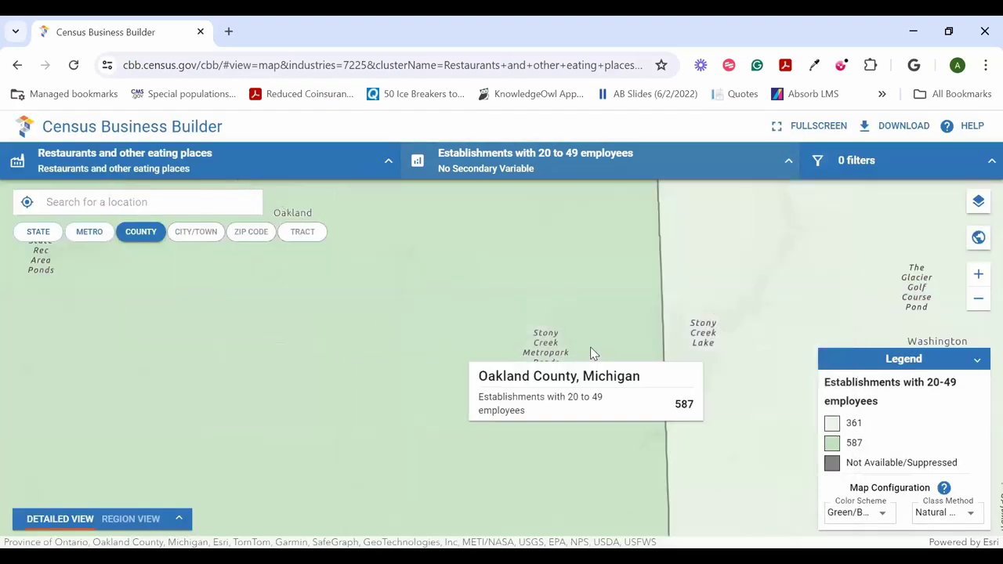
# Compare establishments with 20 to 49 employees across southern Michigan counties, including the detailed view of Genesee County.
pyautogui.scroll(-1, 594, 293)
pyautogui.scroll(-2, 594, 294)
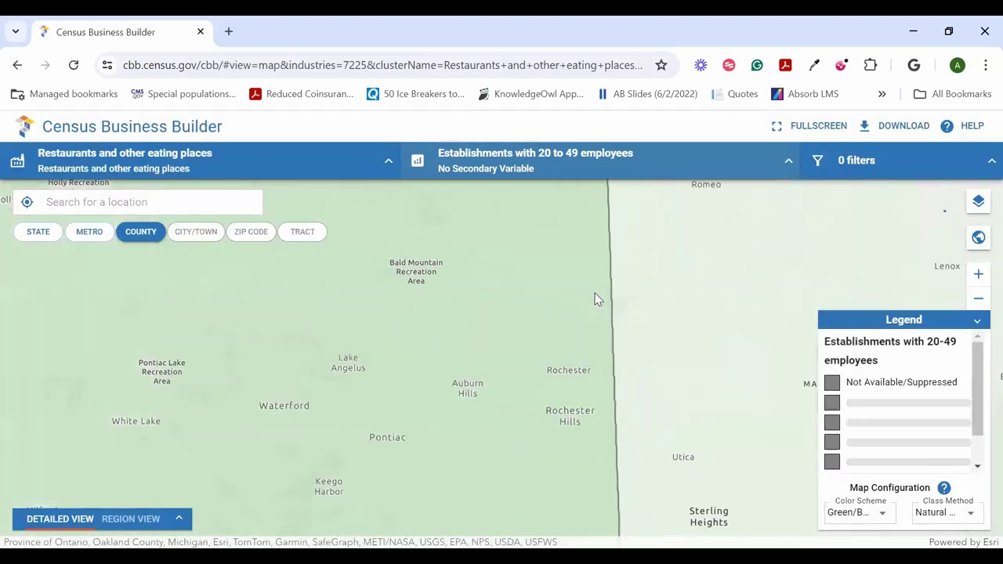
pyautogui.scroll(-1, 594, 294)
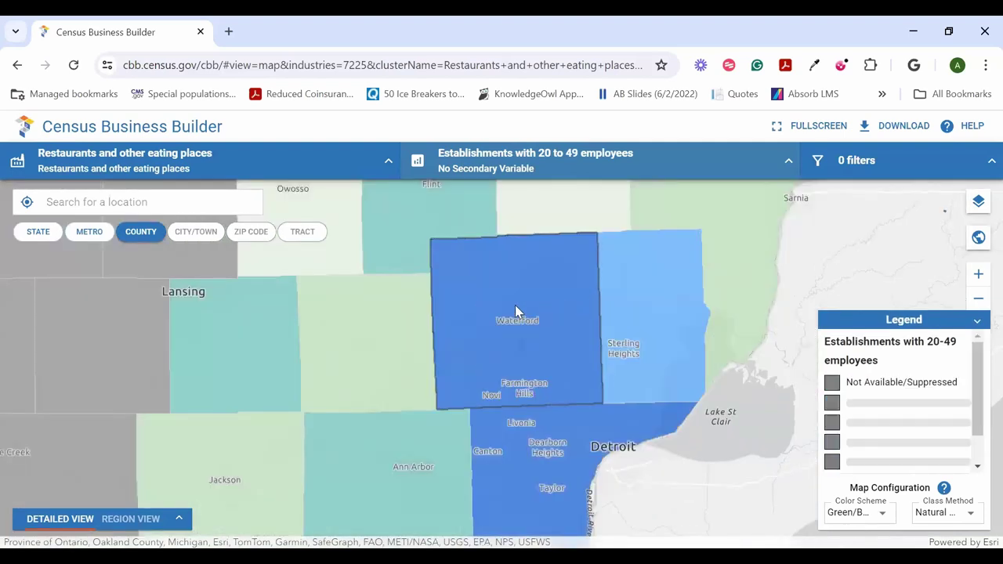
pyautogui.scroll(-1, 429, 329)
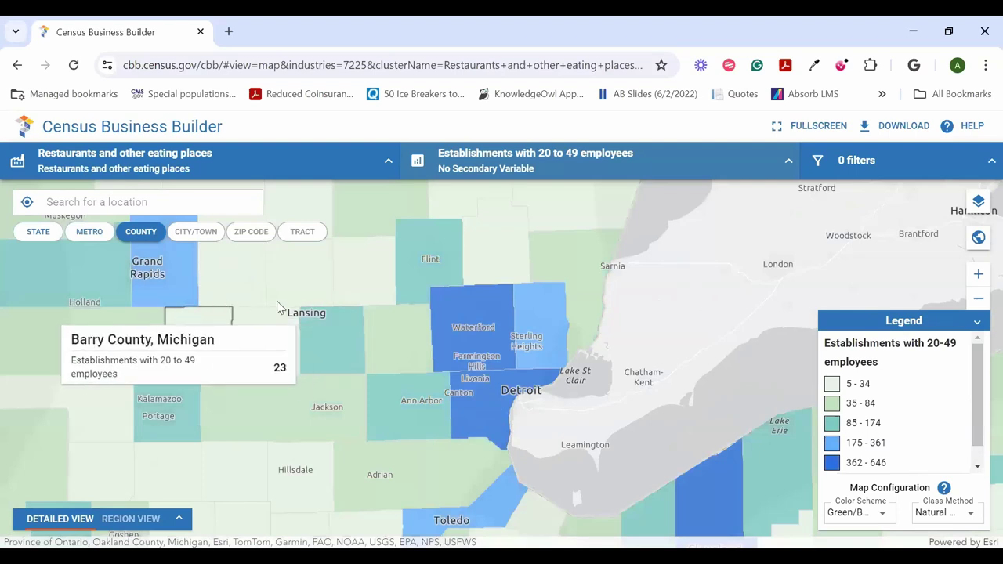
pyautogui.moveTo(328, 303); pyautogui.dragTo(368, 339)
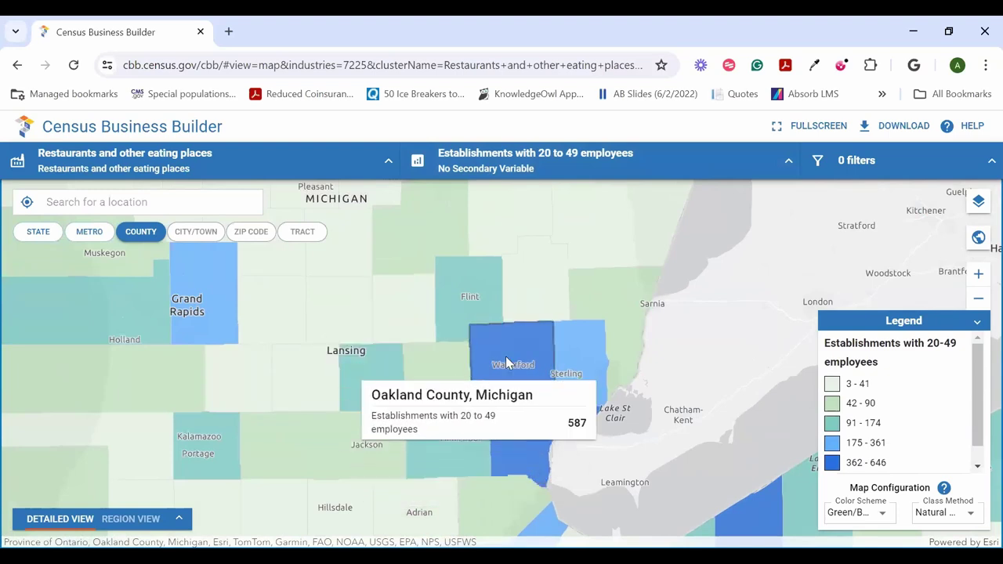
pyautogui.click(460, 289)
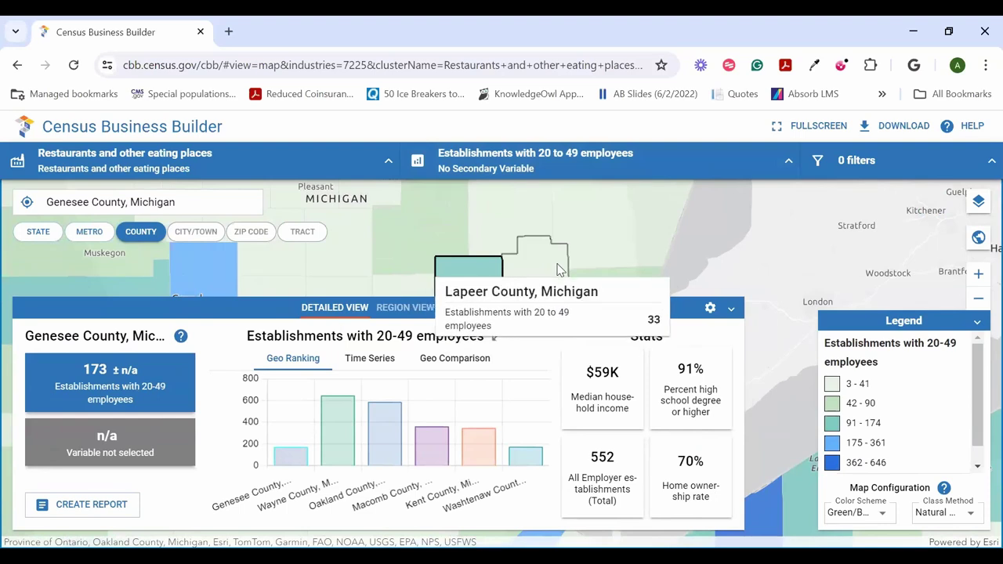
pyautogui.click(730, 308)
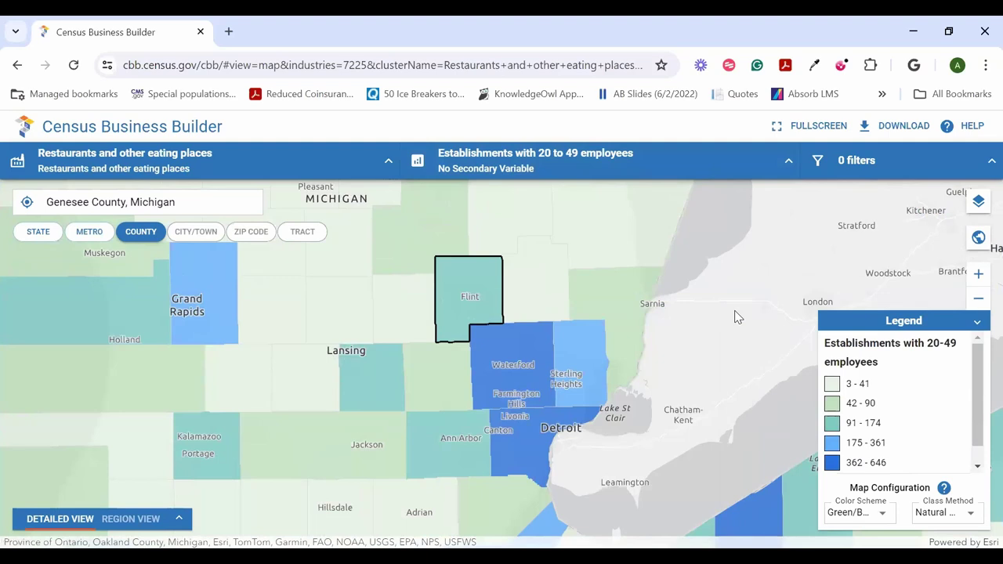
pyautogui.moveTo(612, 288)
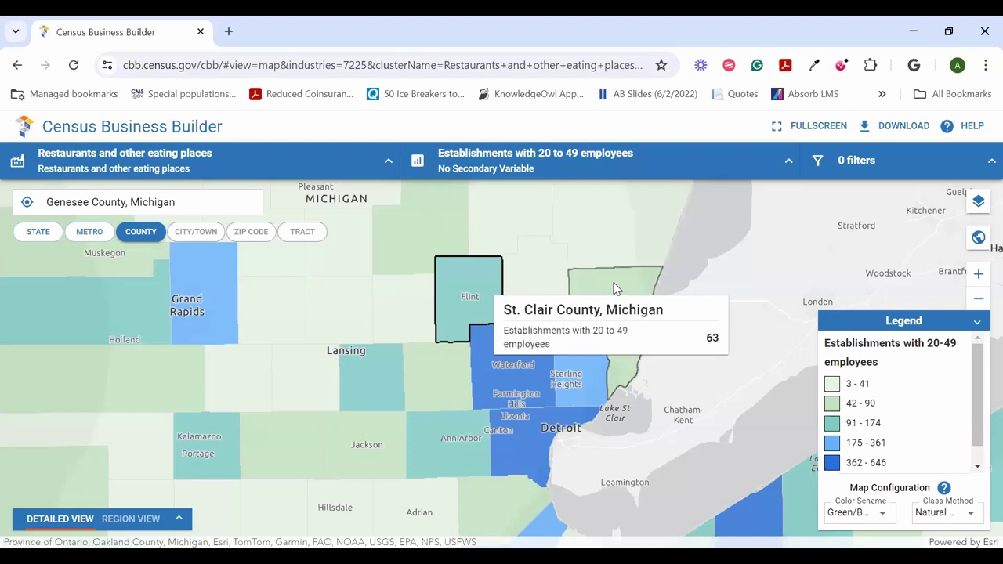
pyautogui.moveTo(530, 451)
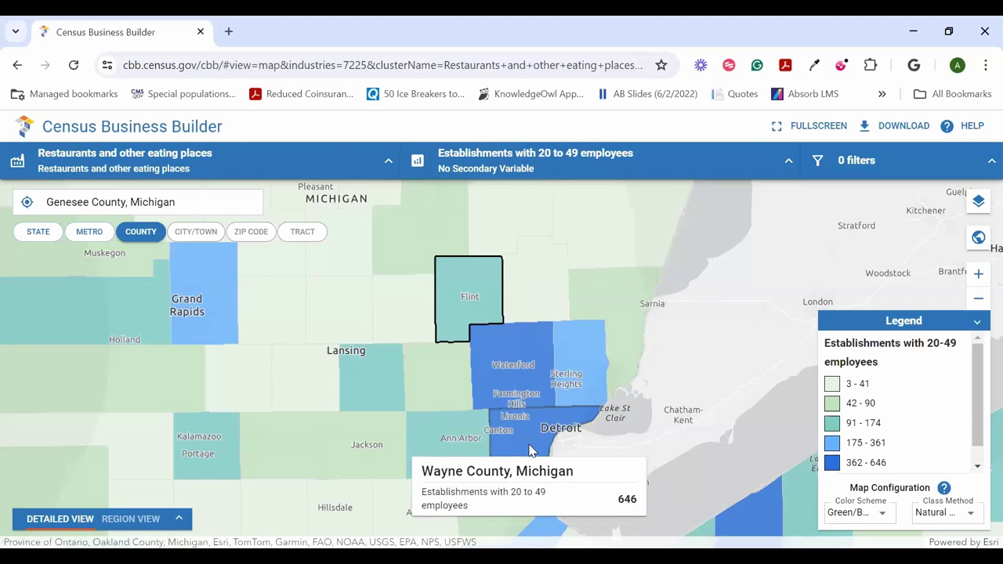